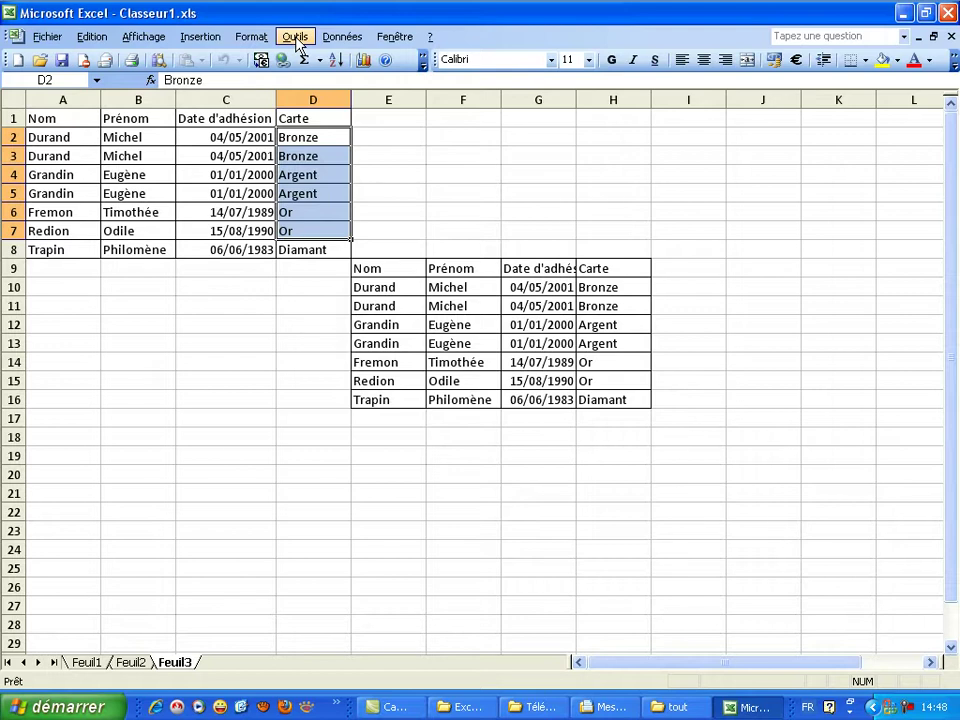
# Step: Start recording a macro named Mise_Forme_conditionnelle in this workbook, replacing the existing macro of that name
pyautogui.click(296, 37)
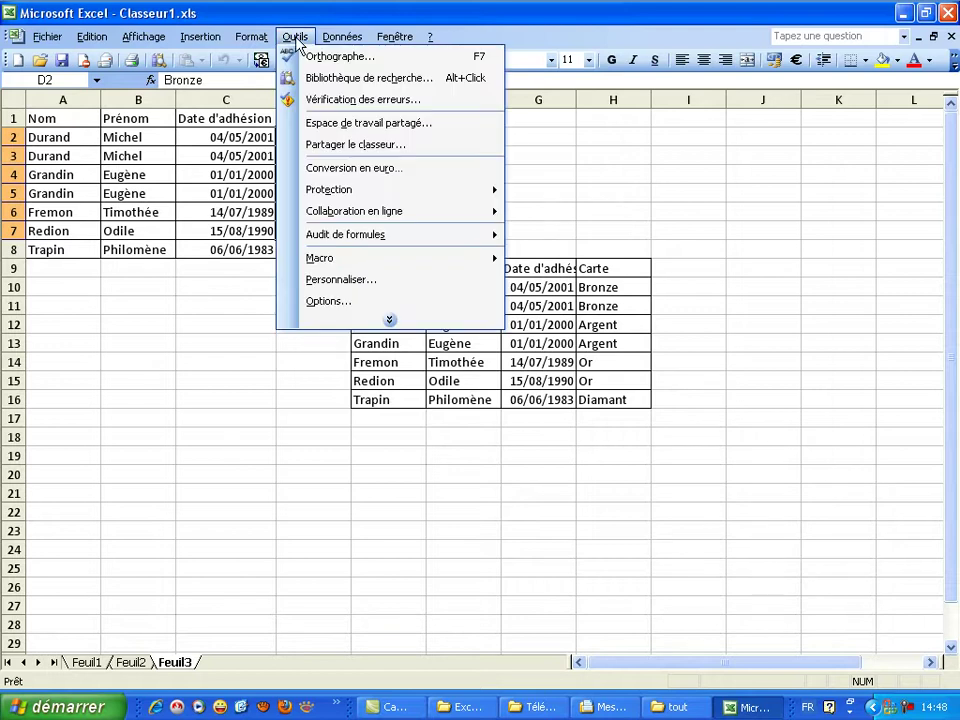
pyautogui.click(364, 258)
pyautogui.click(553, 282)
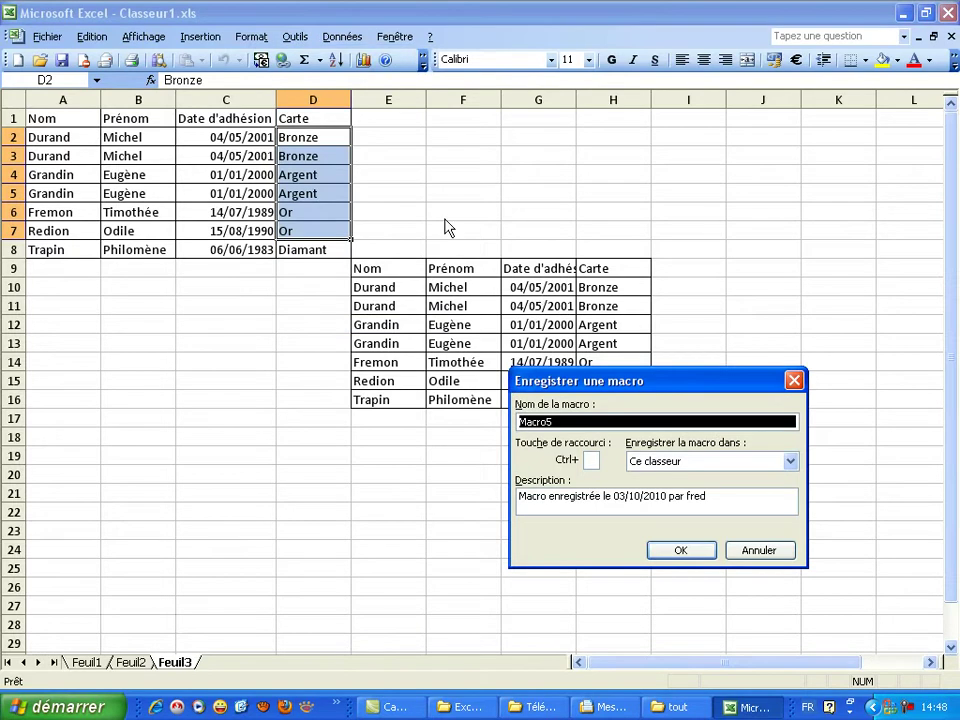
pyautogui.write('Mise')
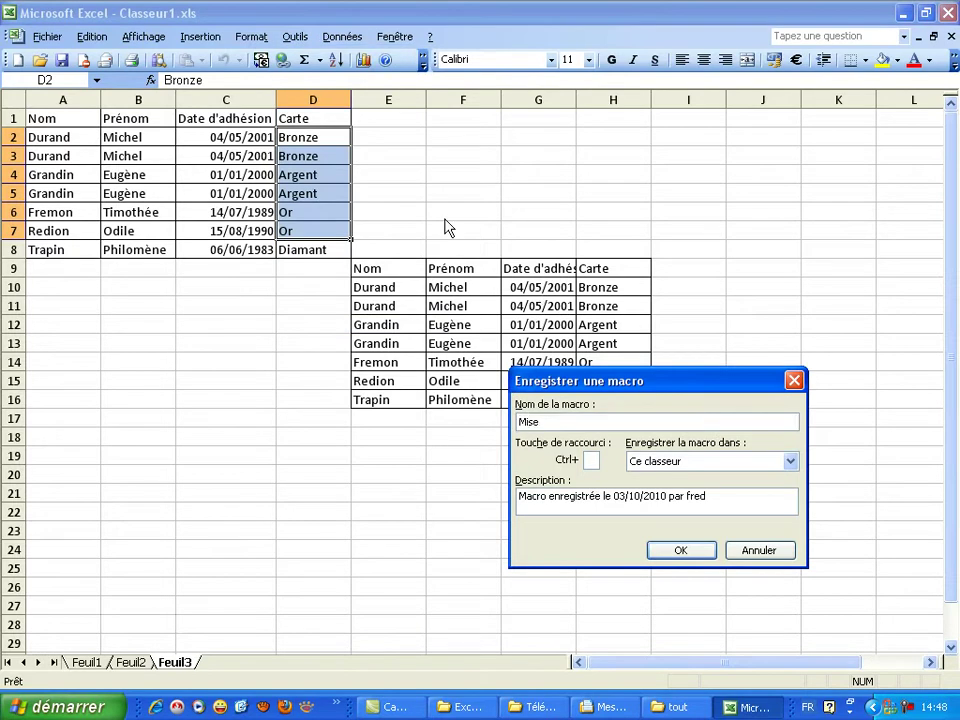
pyautogui.write('_Forme_conditionnelle')
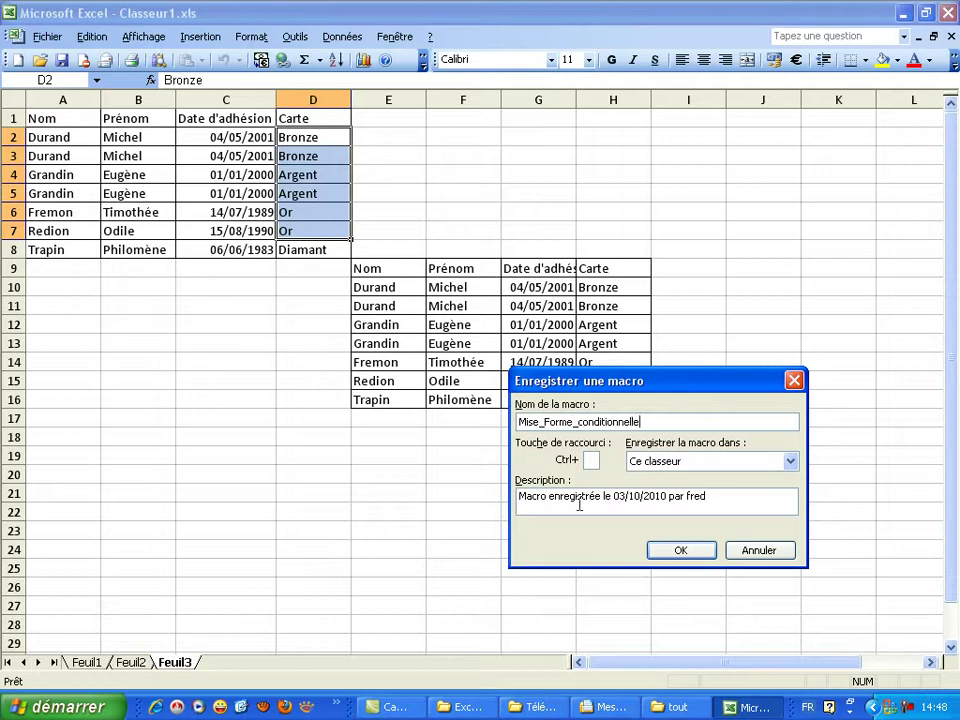
pyautogui.click(691, 553)
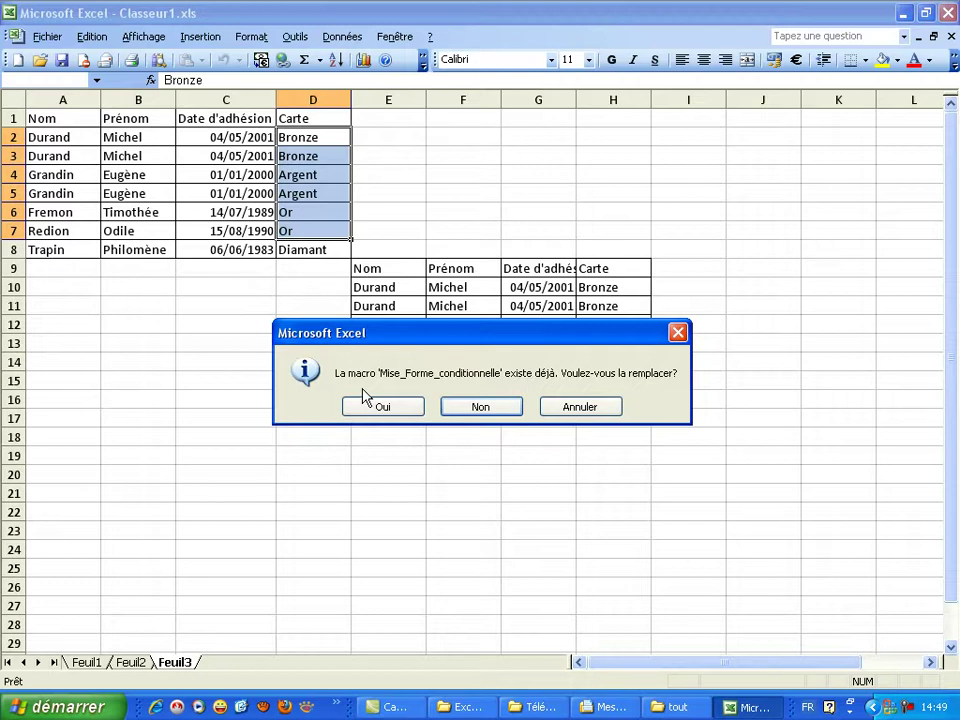
pyautogui.click(412, 409)
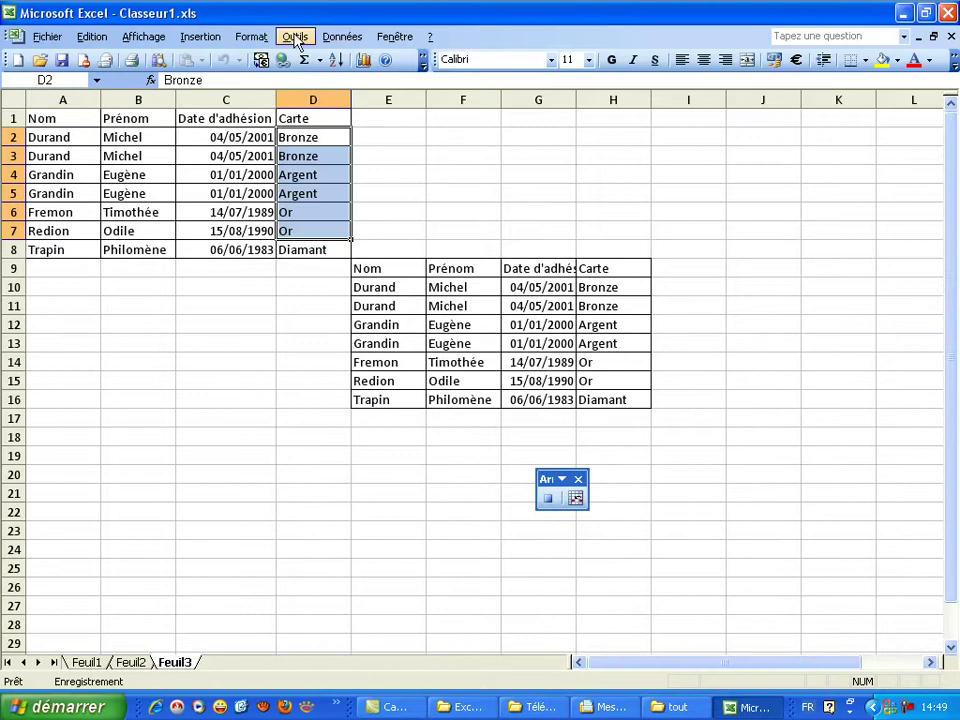
# Step: Add a conditional format to D2:D7 that fills cells whose value is equal to Bronze with gold
pyautogui.click(256, 40)
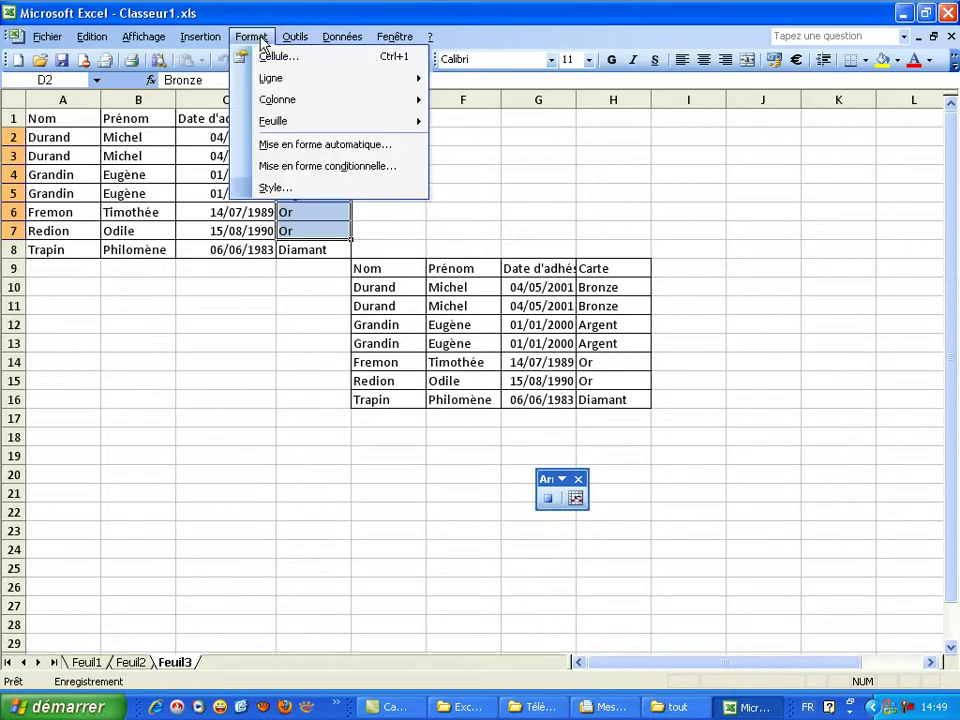
pyautogui.click(308, 166)
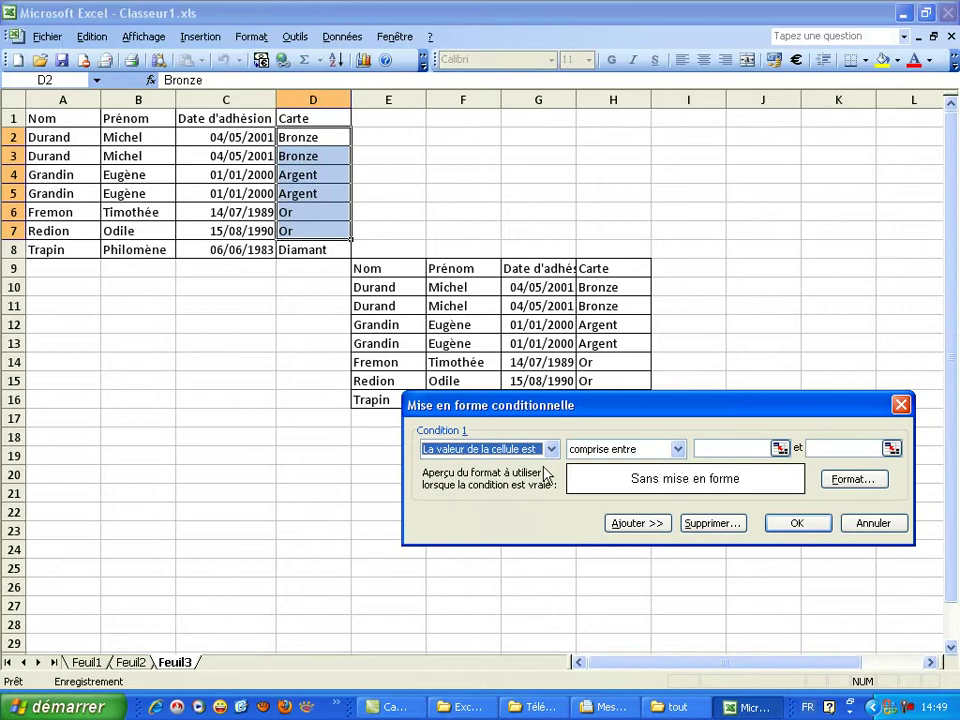
pyautogui.click(644, 456)
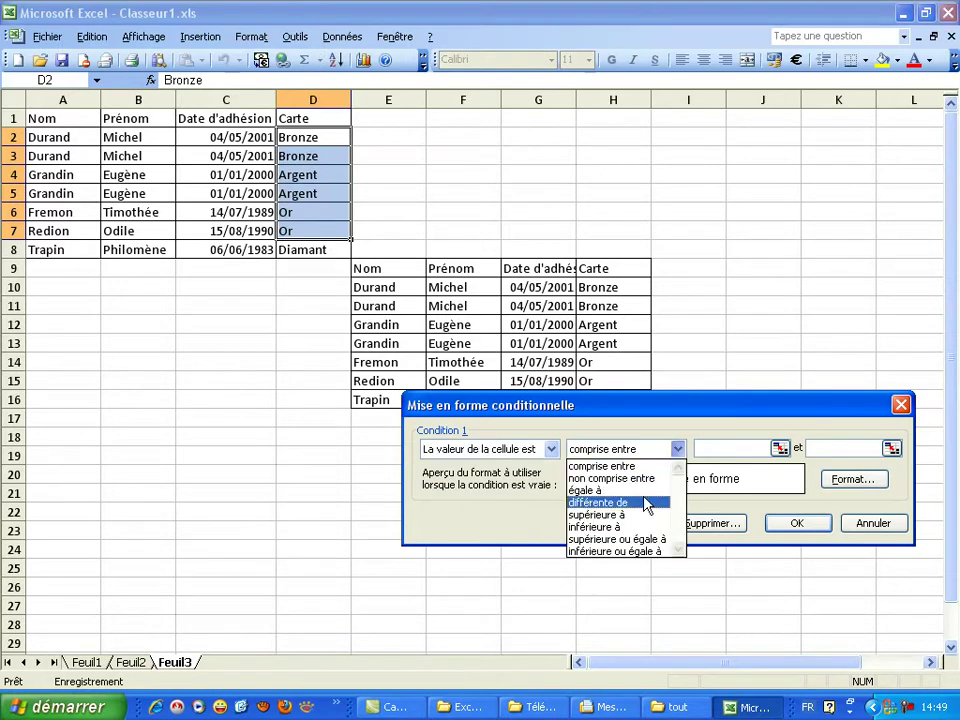
pyautogui.click(644, 490)
pyautogui.click(718, 448)
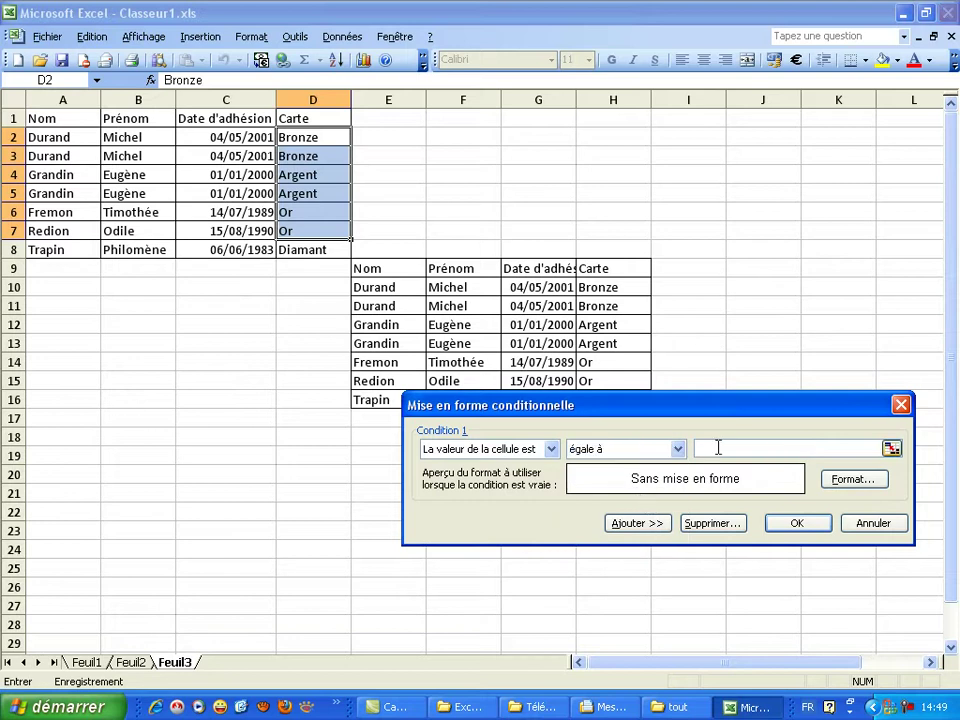
pyautogui.write('Bron')
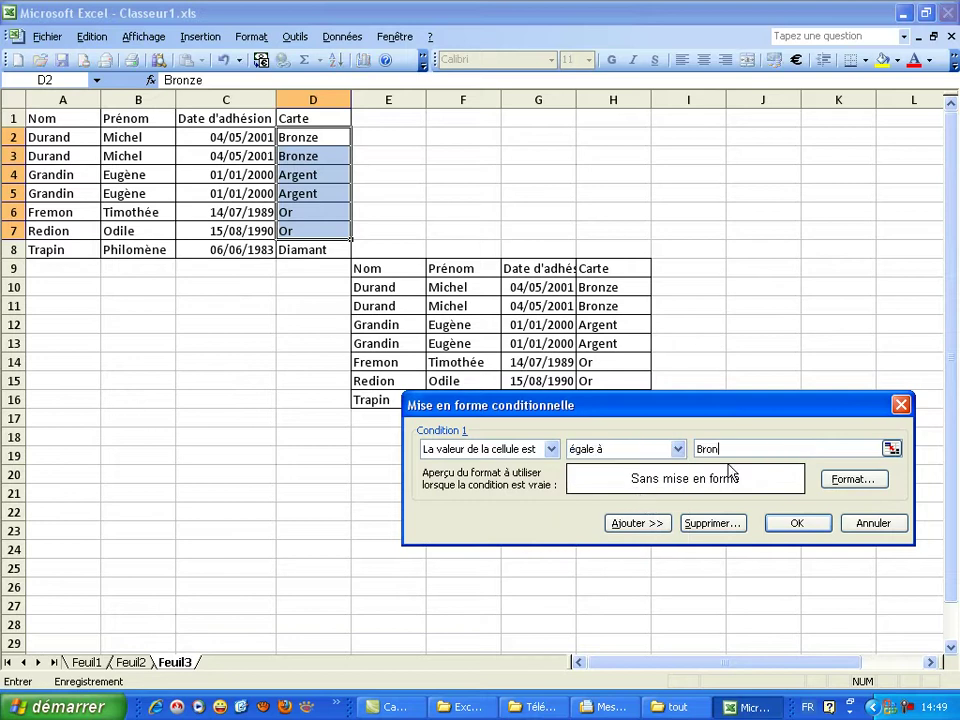
pyautogui.write('e')
pyautogui.press('BackSpace')
pyautogui.write('ze')
pyautogui.click(852, 479)
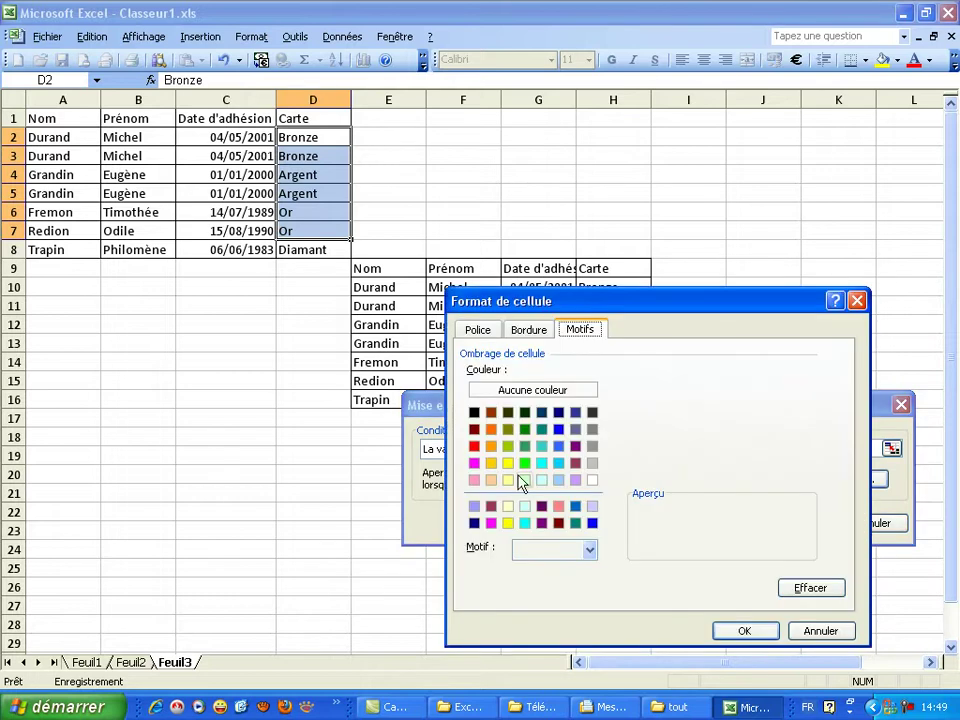
pyautogui.click(491, 463)
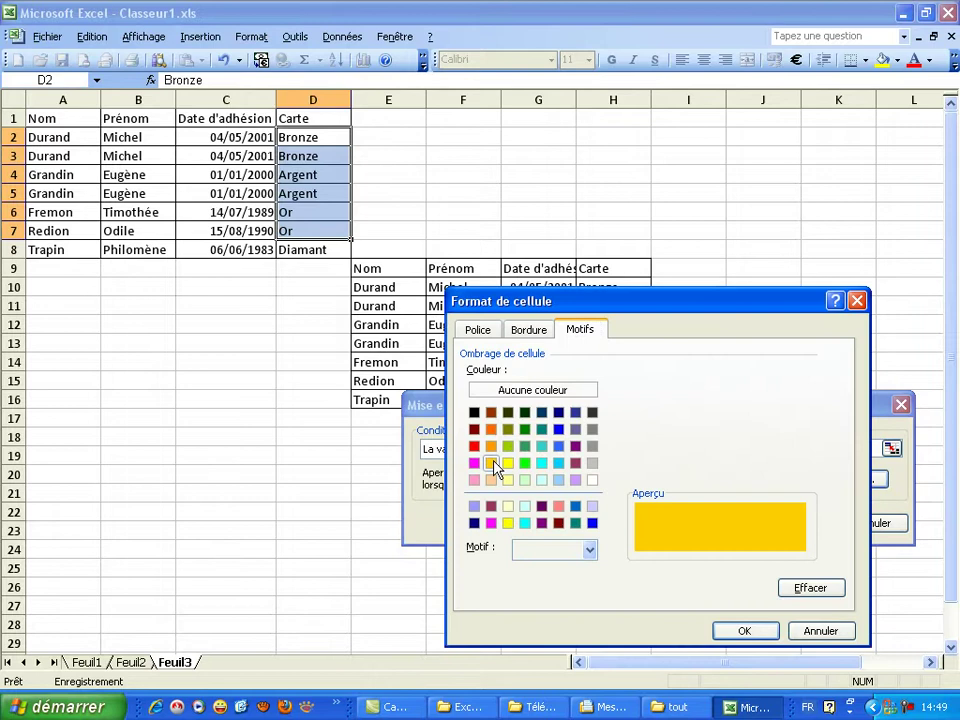
pyautogui.click(745, 631)
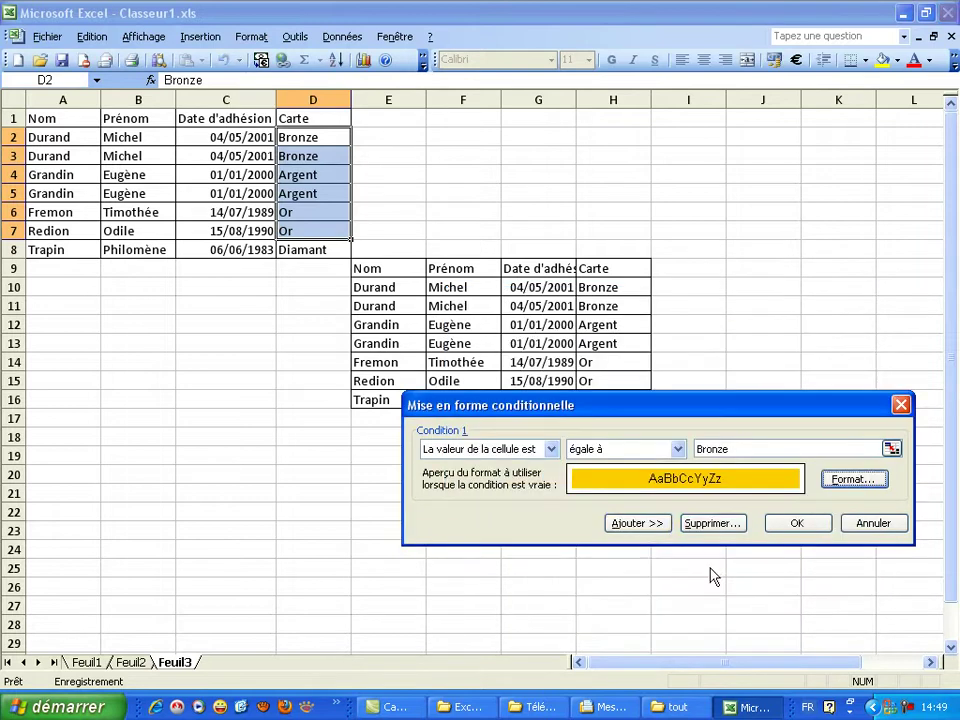
# Step: Add a second condition that fills cells whose value is equal to Argent with light grey
pyautogui.click(637, 523)
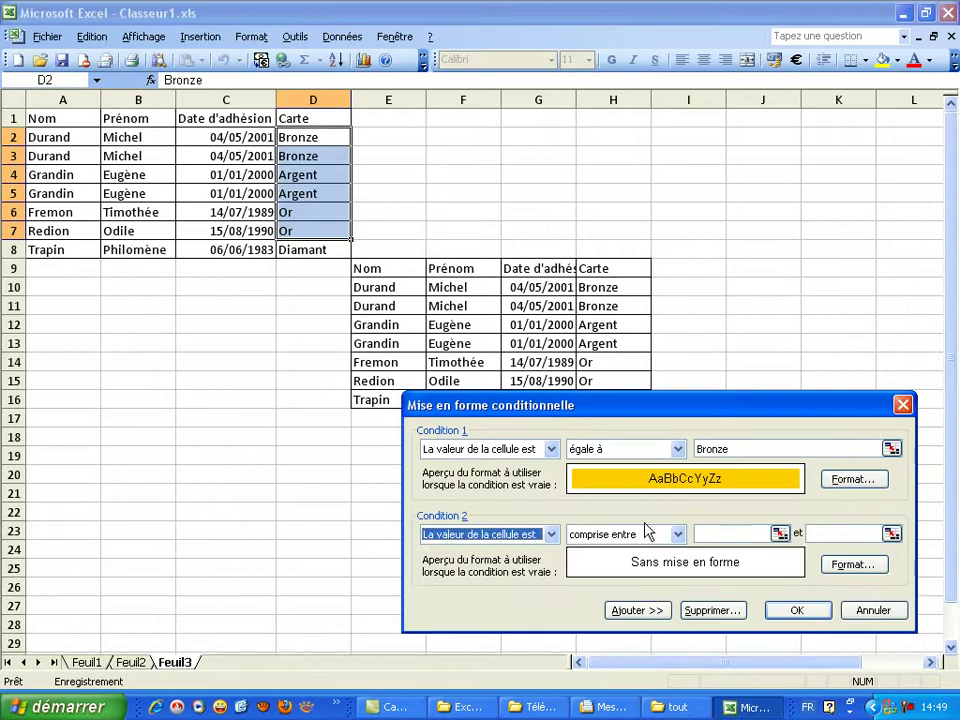
pyautogui.click(674, 536)
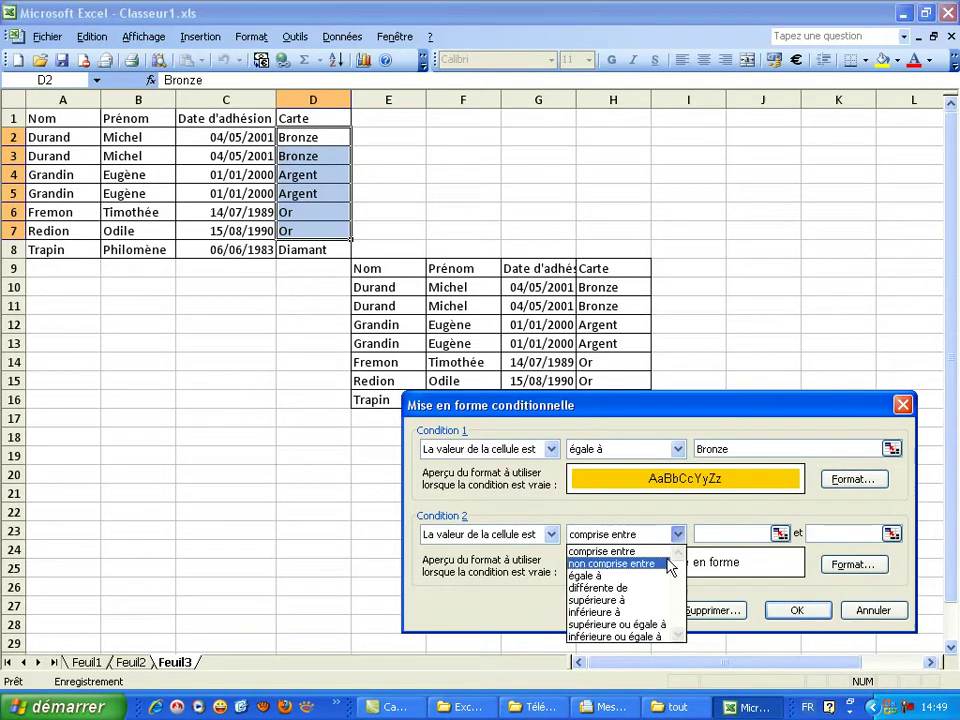
pyautogui.click(657, 576)
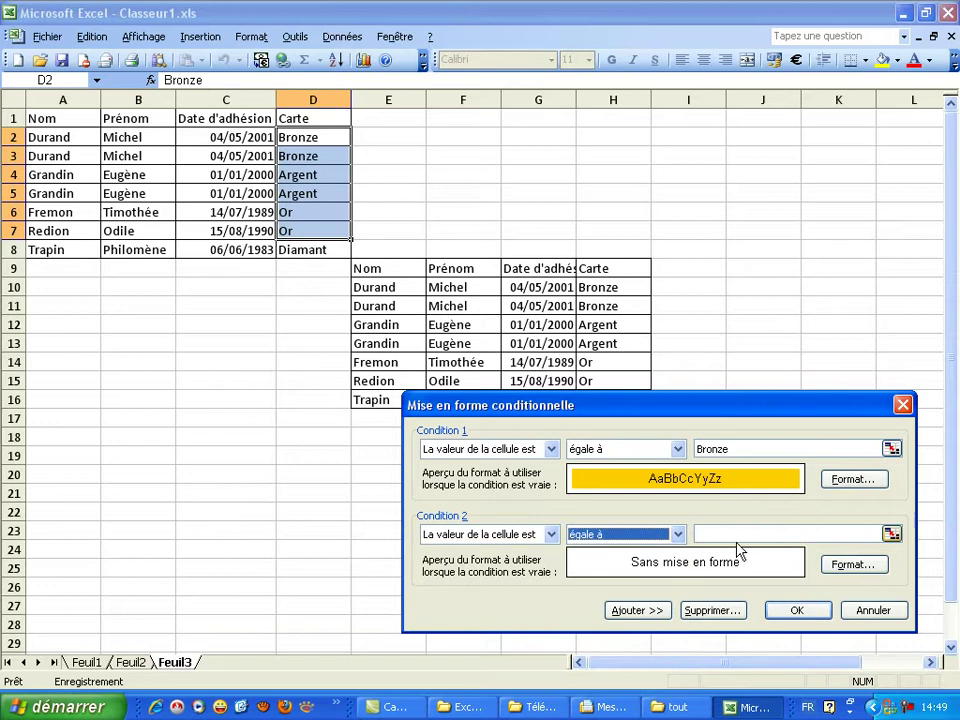
pyautogui.click(729, 534)
pyautogui.write('Arg')
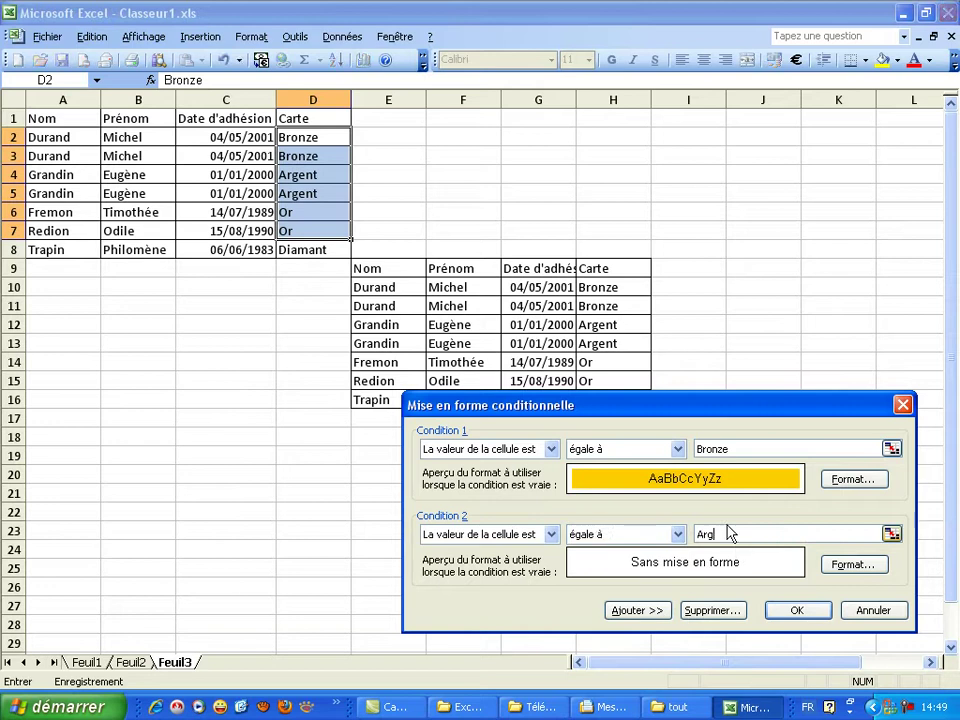
pyautogui.write('ent')
pyautogui.click(865, 566)
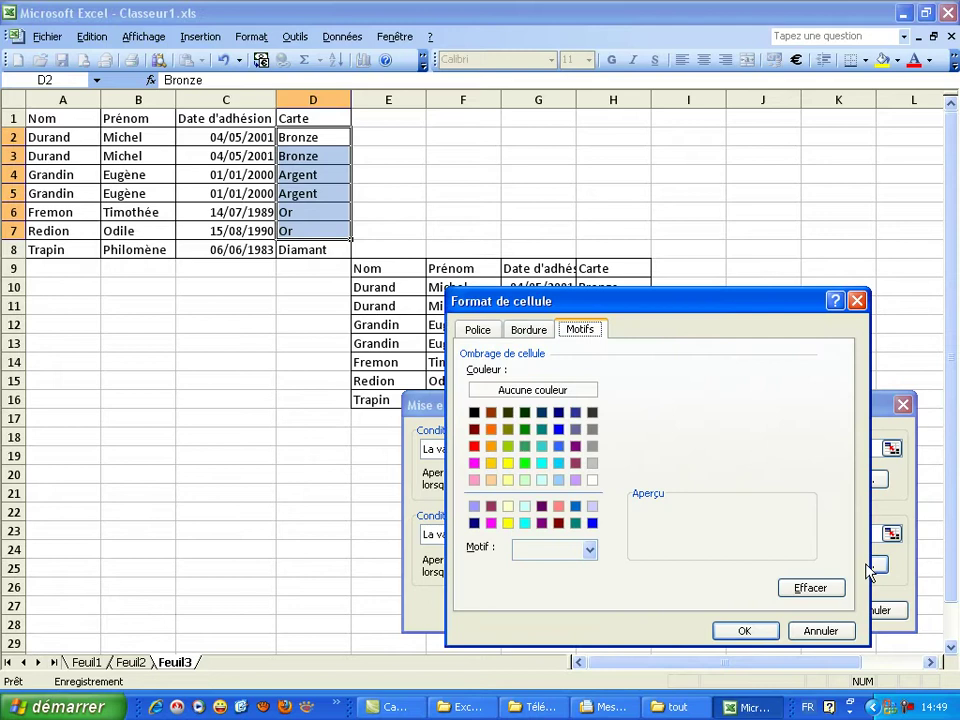
pyautogui.click(590, 464)
pyautogui.click(591, 465)
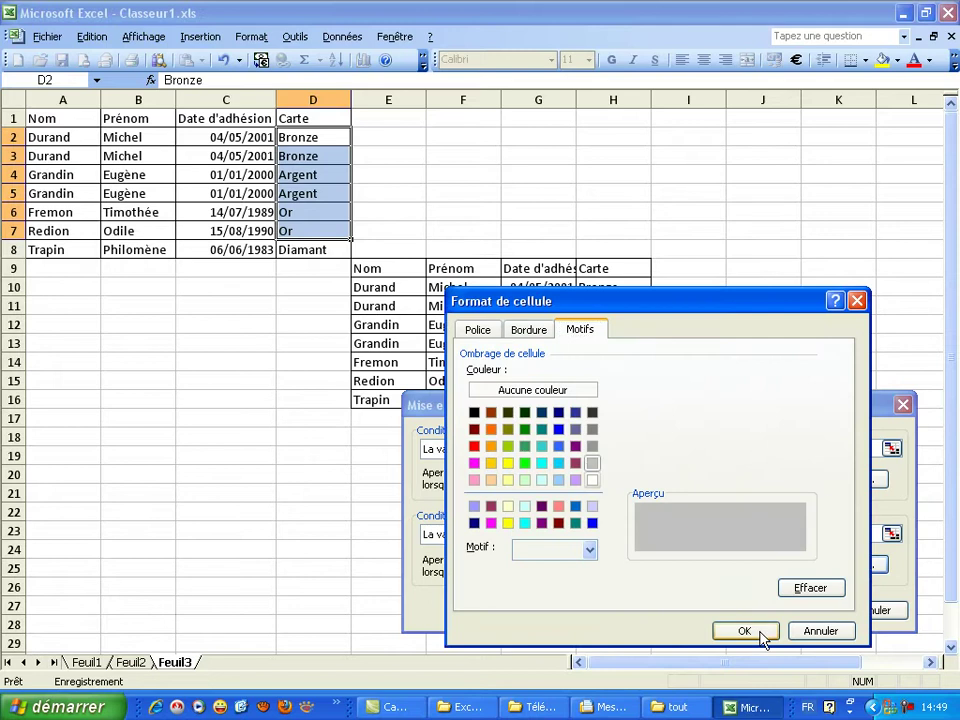
pyautogui.click(745, 631)
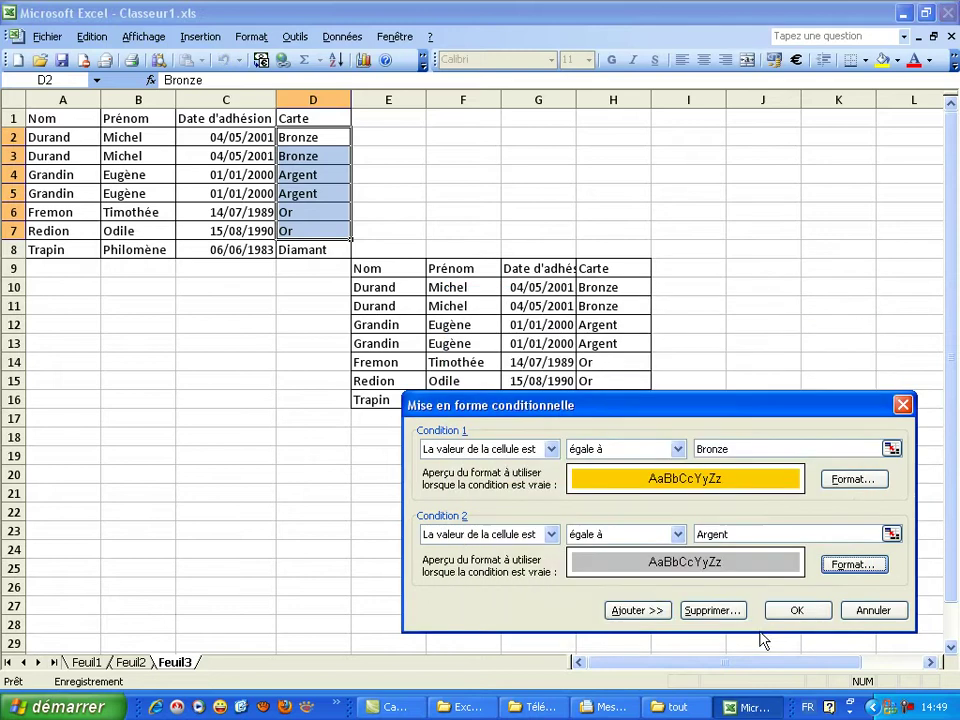
# Step: Add a third condition that fills cells equal to Or with yellow, and apply the conditional formatting
pyautogui.click(637, 611)
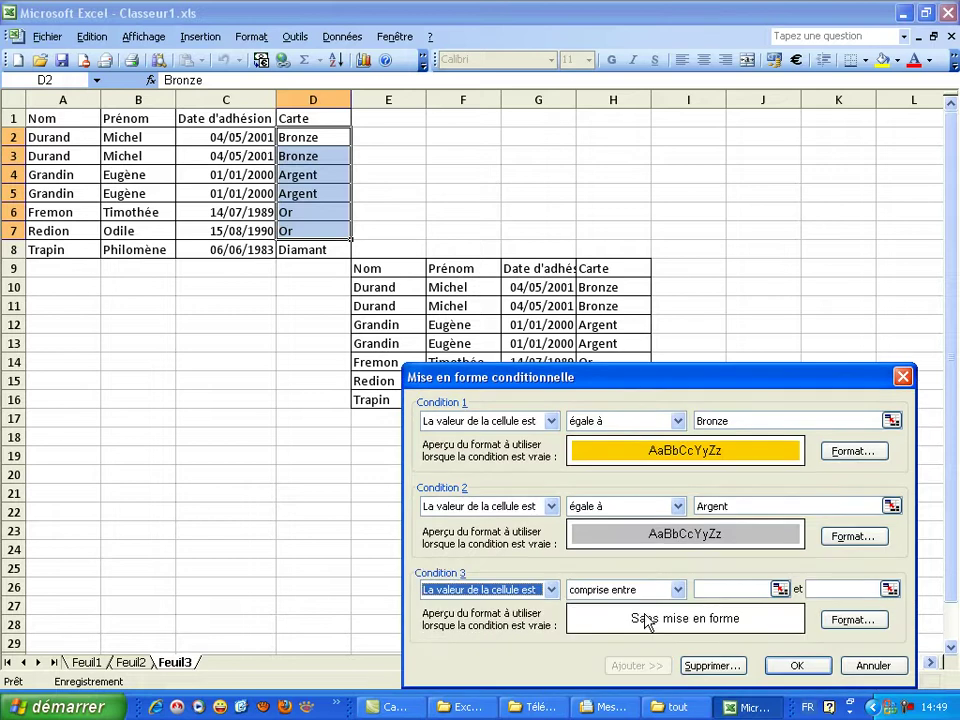
pyautogui.click(678, 590)
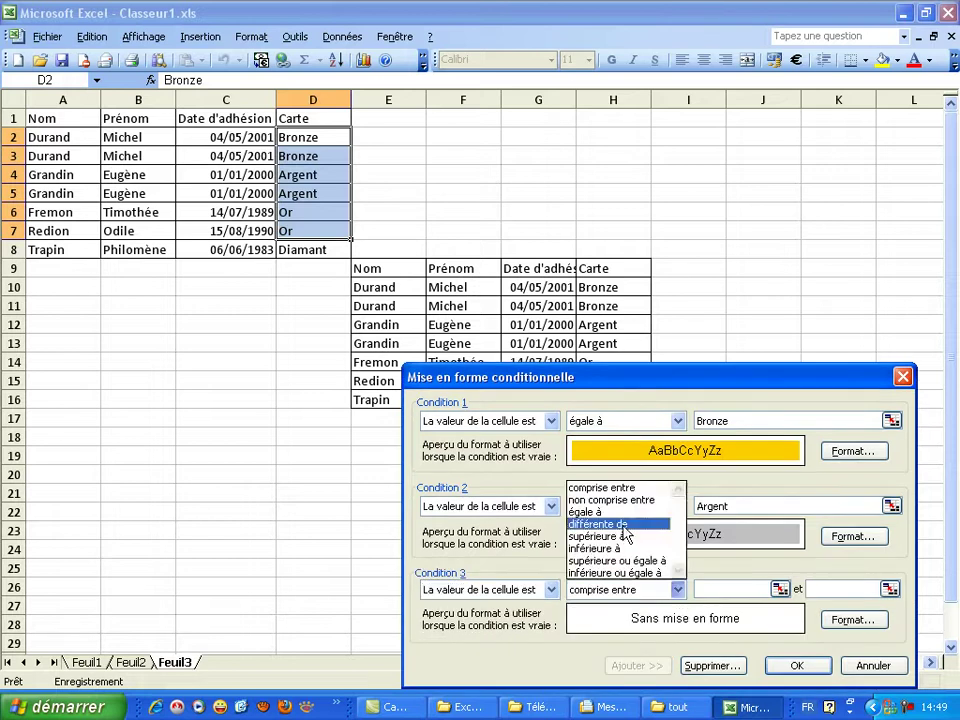
pyautogui.click(590, 512)
pyautogui.click(707, 589)
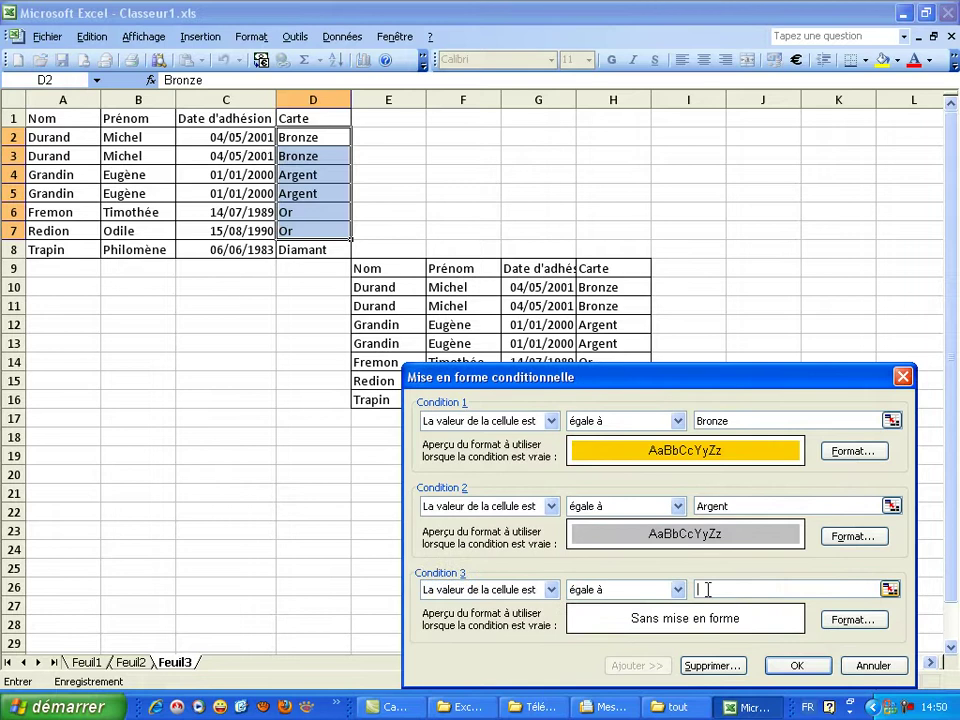
pyautogui.write('Or')
pyautogui.click(853, 618)
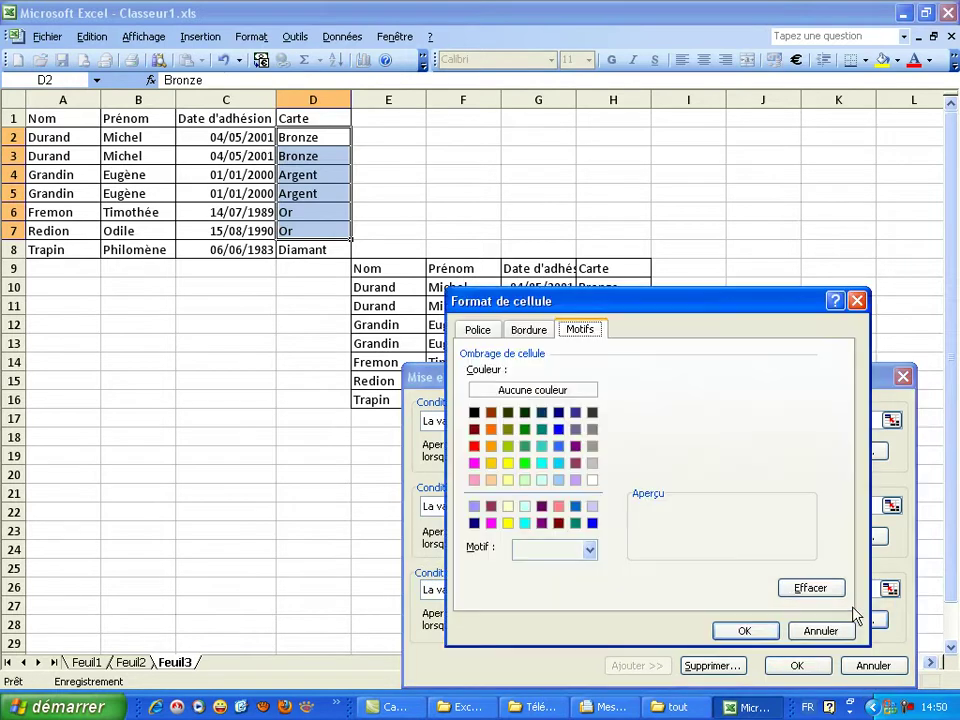
pyautogui.click(509, 465)
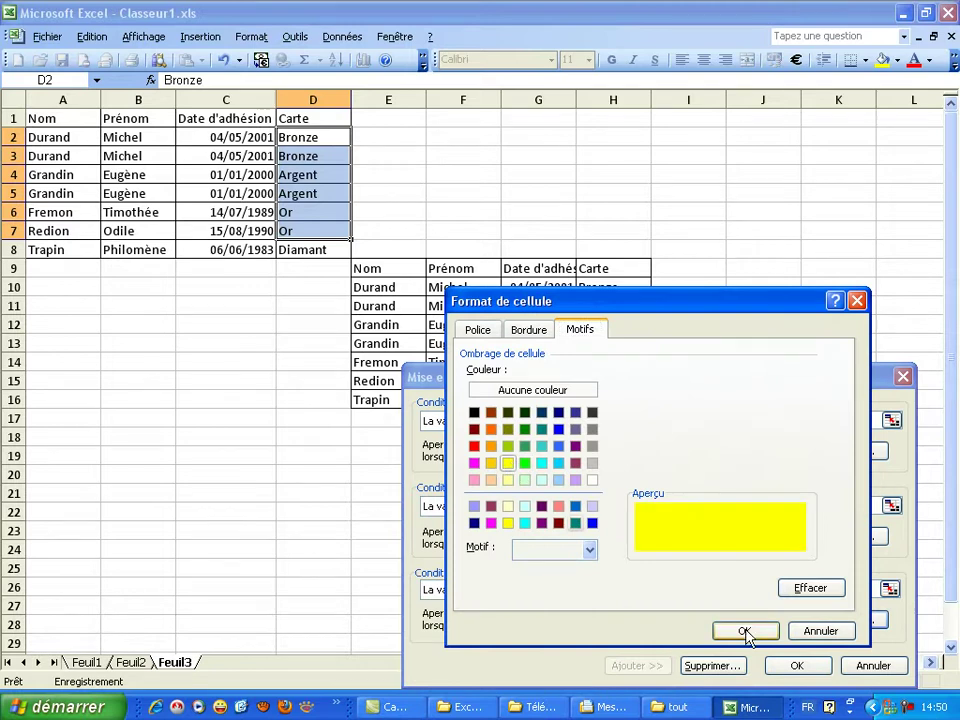
pyautogui.click(745, 632)
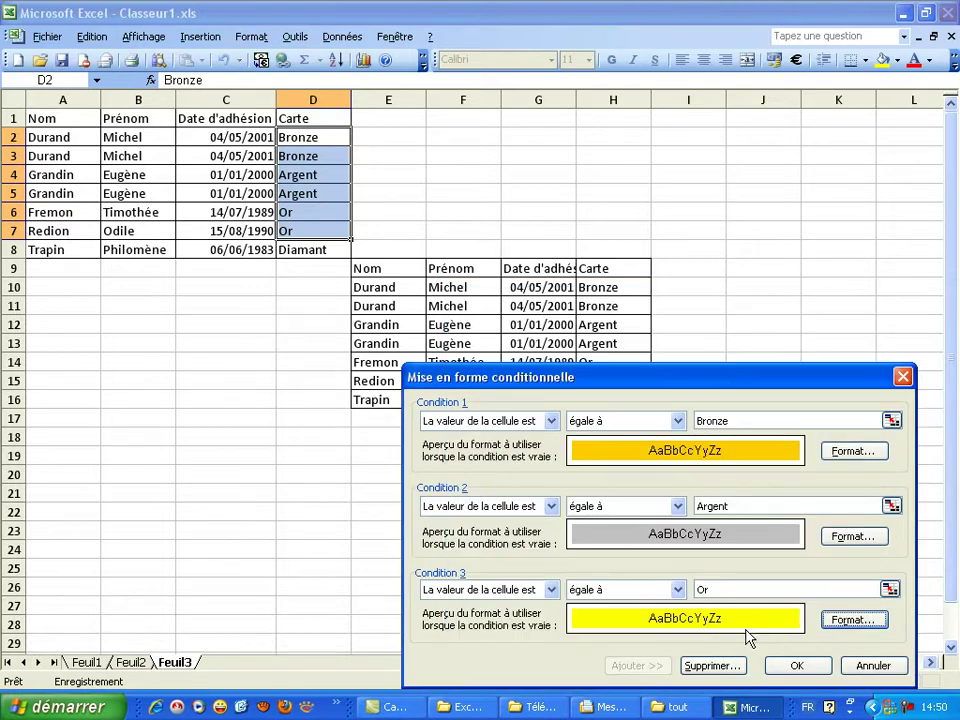
pyautogui.click(792, 666)
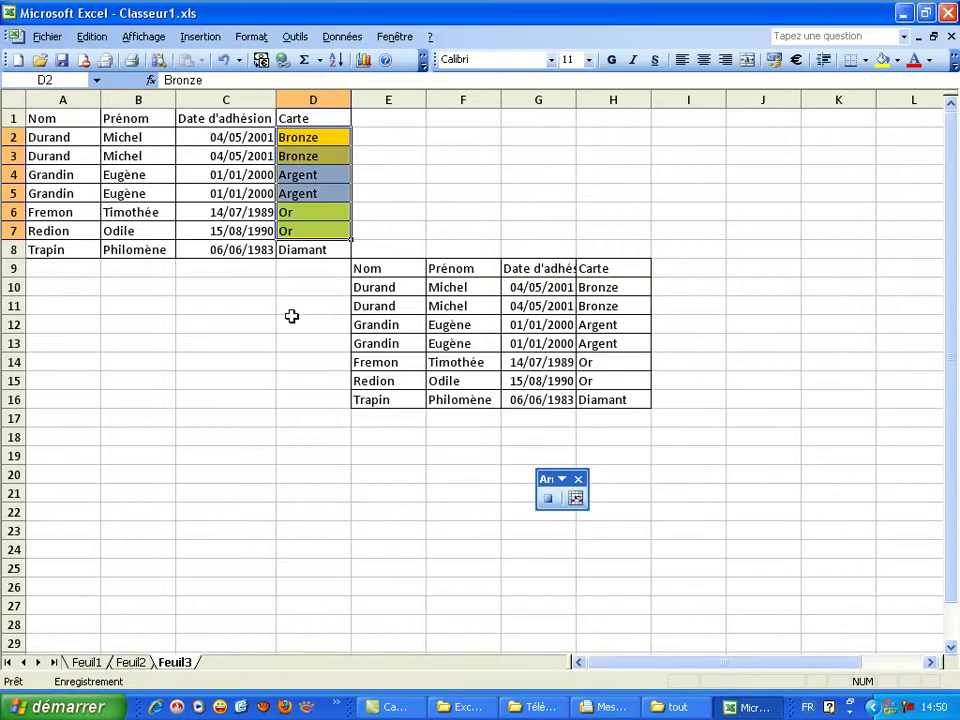
# Step: Select cell E4 and stop recording the macro
pyautogui.click(397, 176)
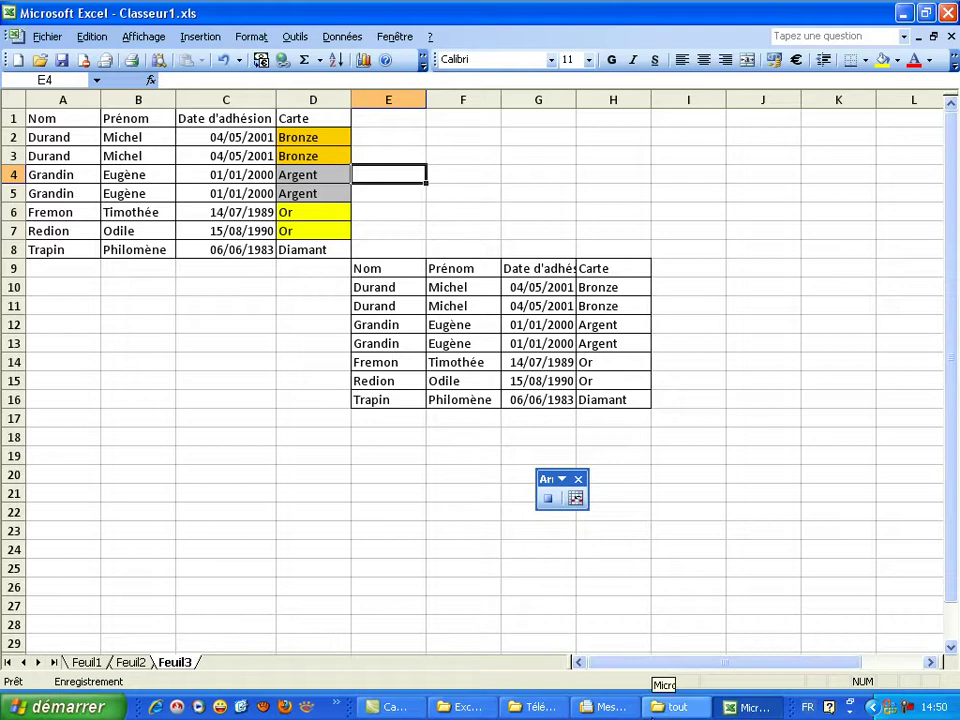
pyautogui.click(548, 498)
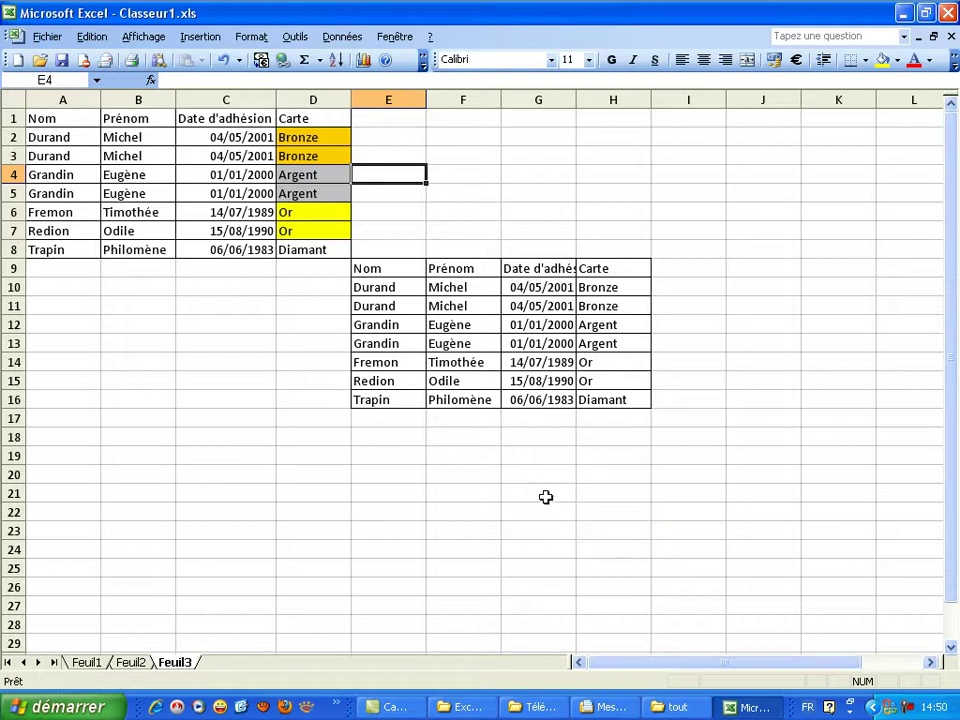
# Step: Copy the unformatted table in E9:H16 and paste it over the coloured table in A1:D8
pyautogui.click(378, 268)
pyautogui.moveTo(378, 268); pyautogui.dragTo(613, 406)
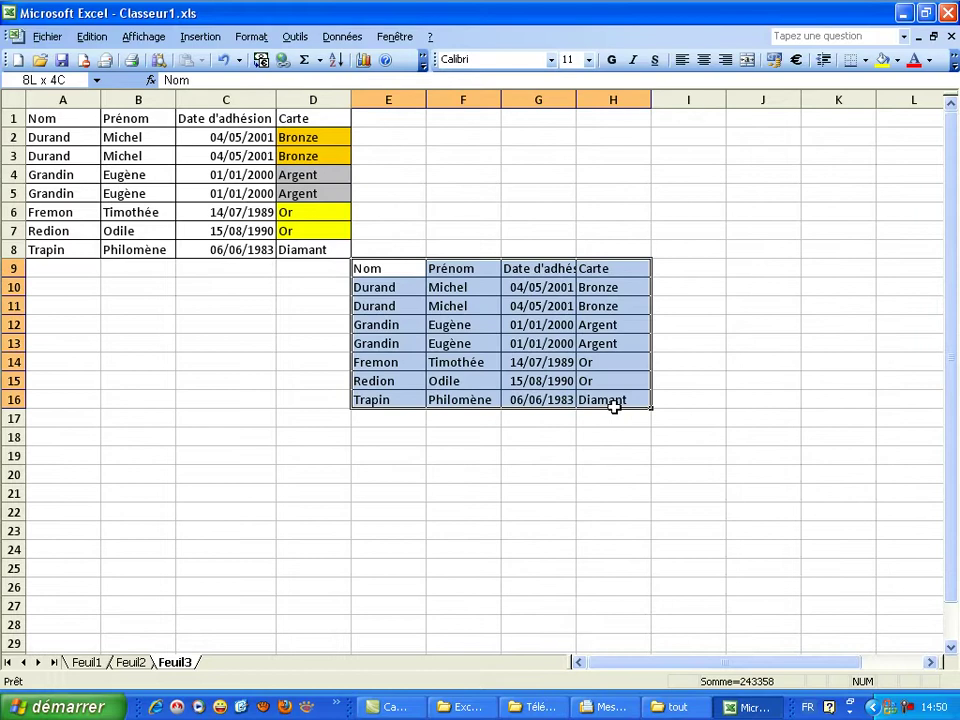
pyautogui.moveTo(613, 406); pyautogui.dragTo(615, 416)
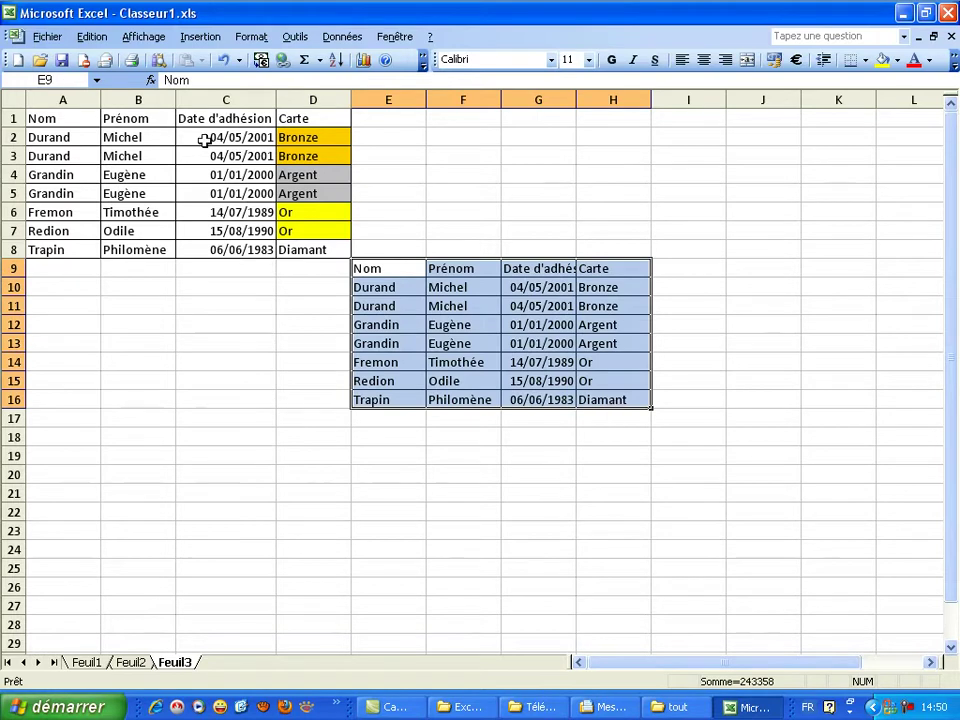
pyautogui.click(92, 37)
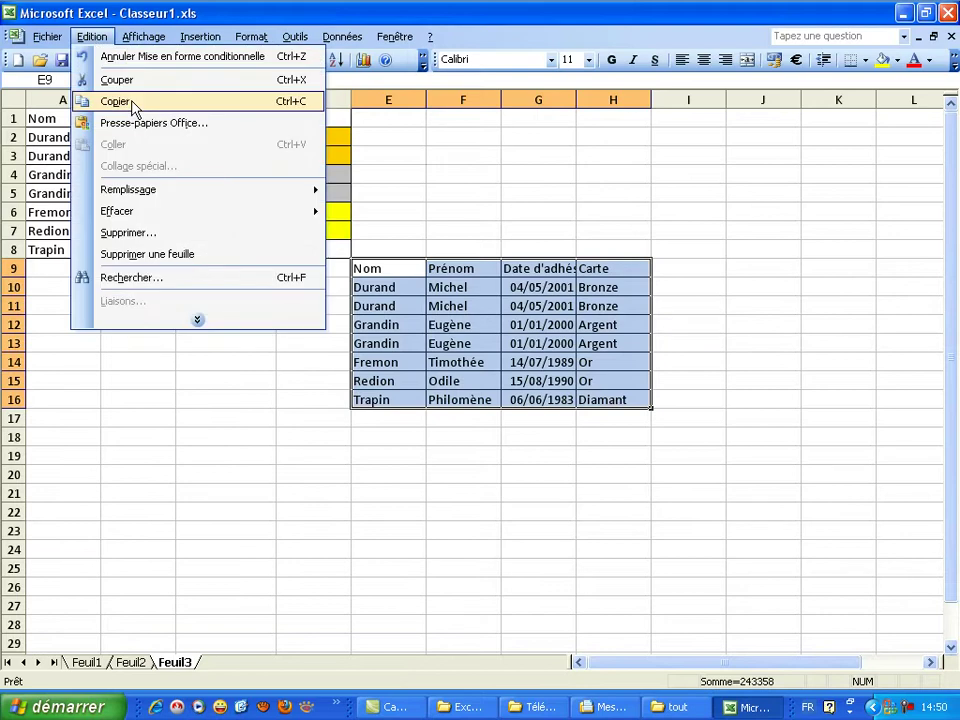
pyautogui.click(131, 84)
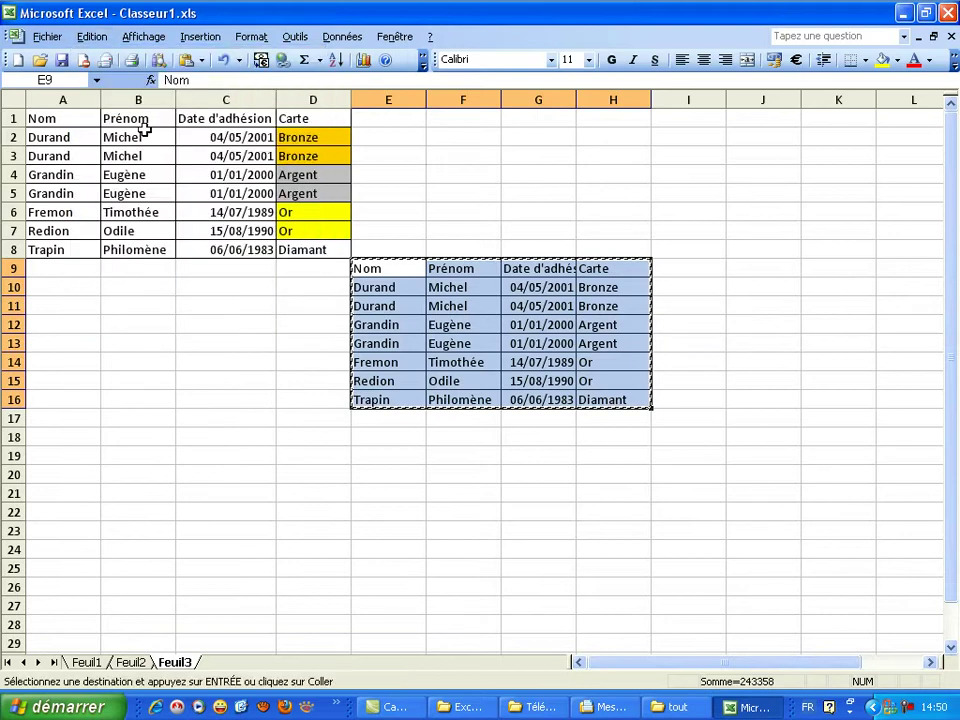
pyautogui.moveTo(70, 119); pyautogui.dragTo(305, 251)
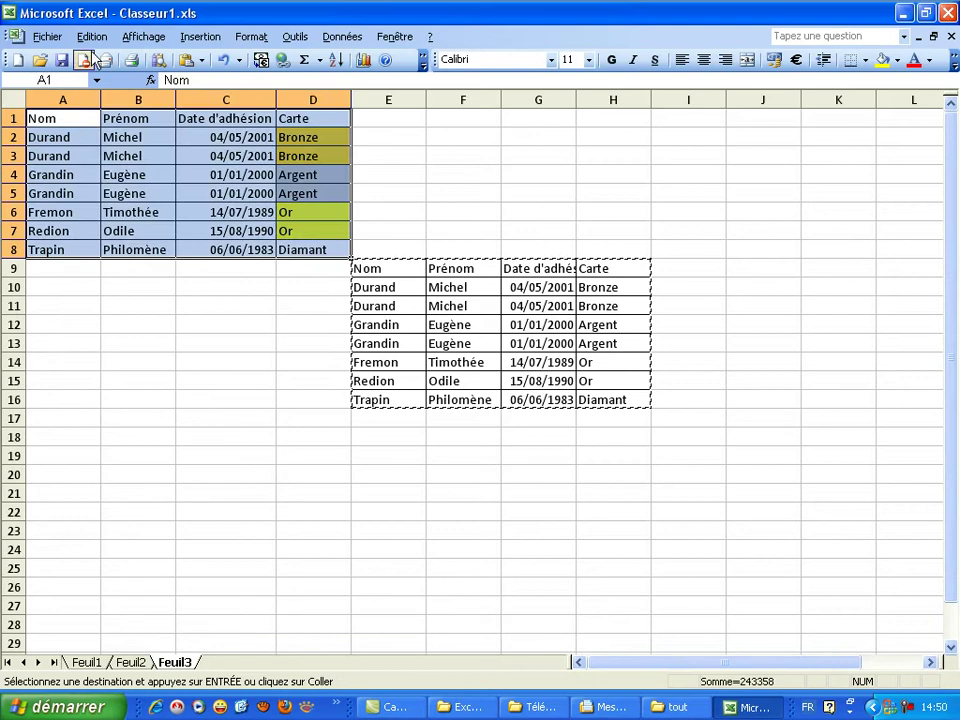
pyautogui.click(91, 36)
pyautogui.click(101, 58)
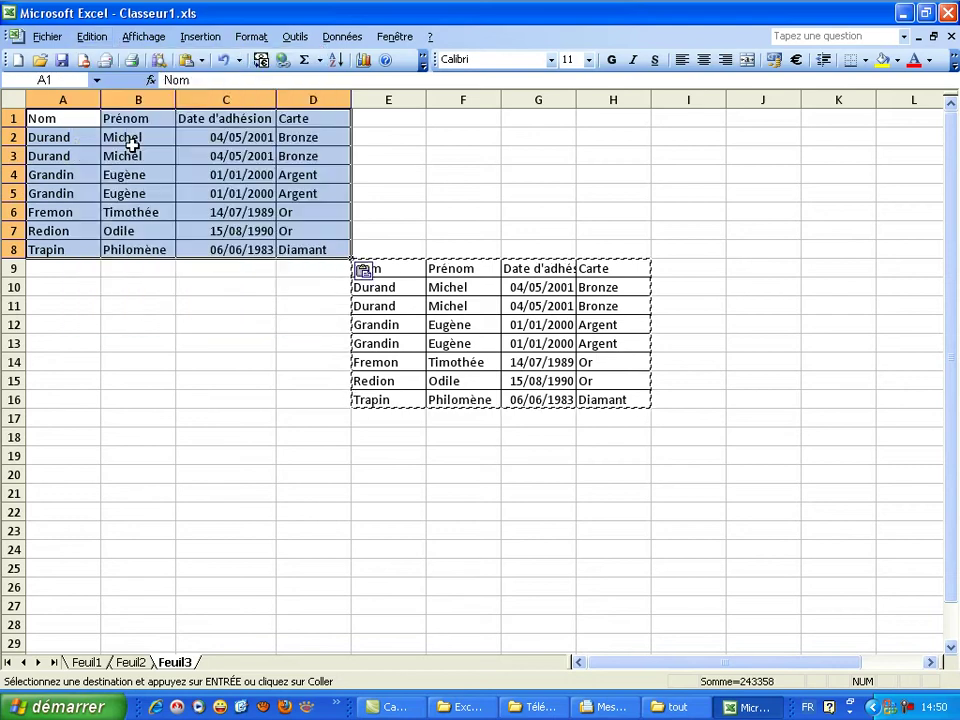
pyautogui.click(304, 302)
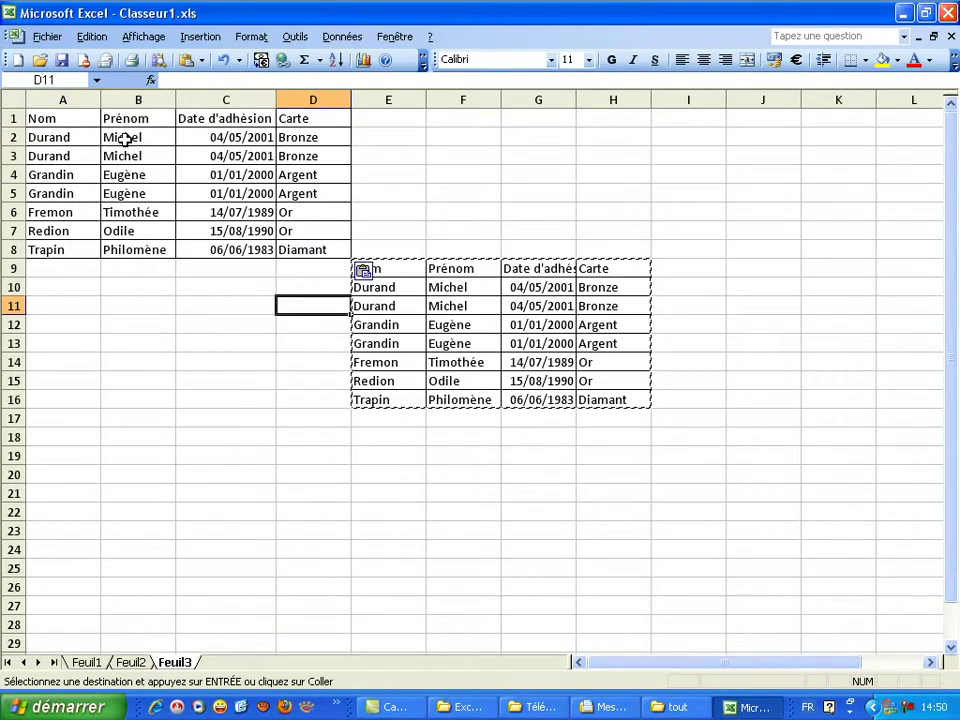
# Step: Run the macro Mise_Forme_conditionnelle on cell D2 only
pyautogui.click(302, 137)
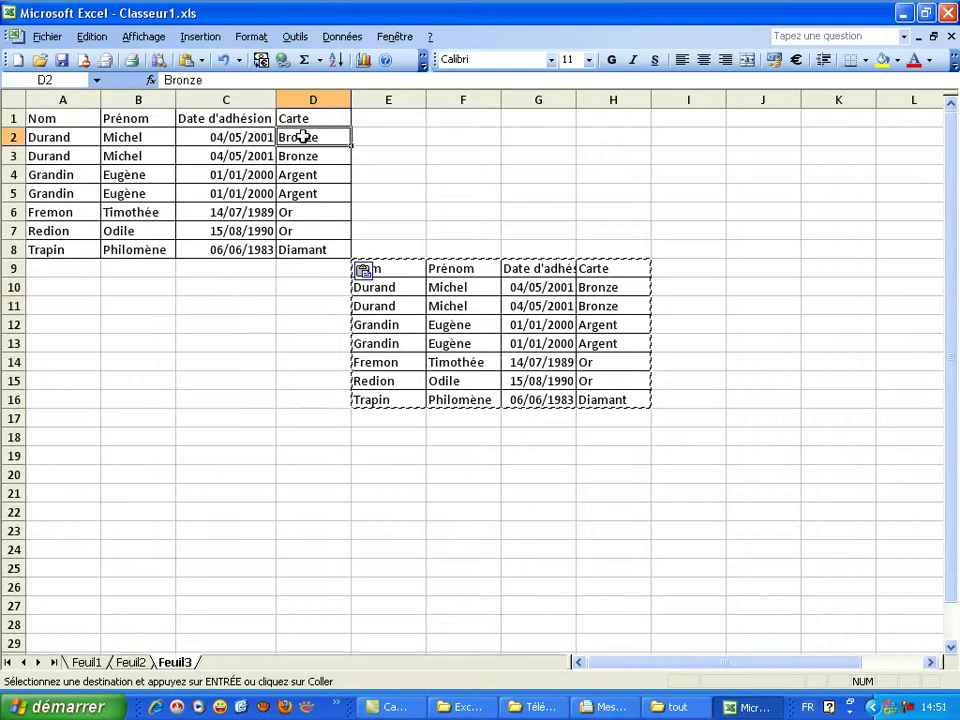
pyautogui.click(295, 37)
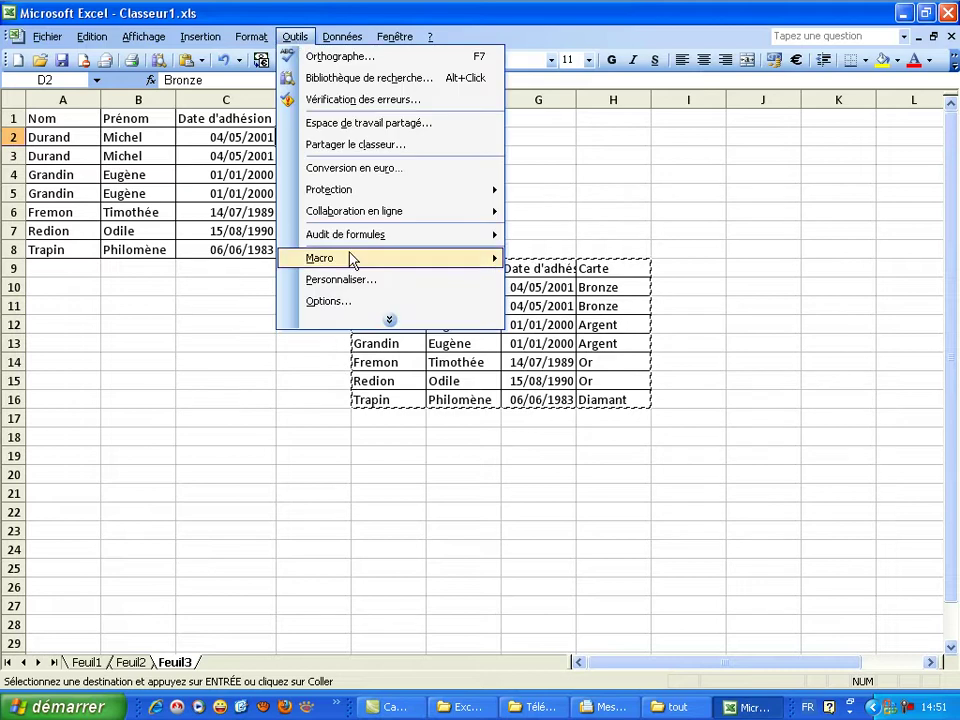
pyautogui.moveTo(352, 260)
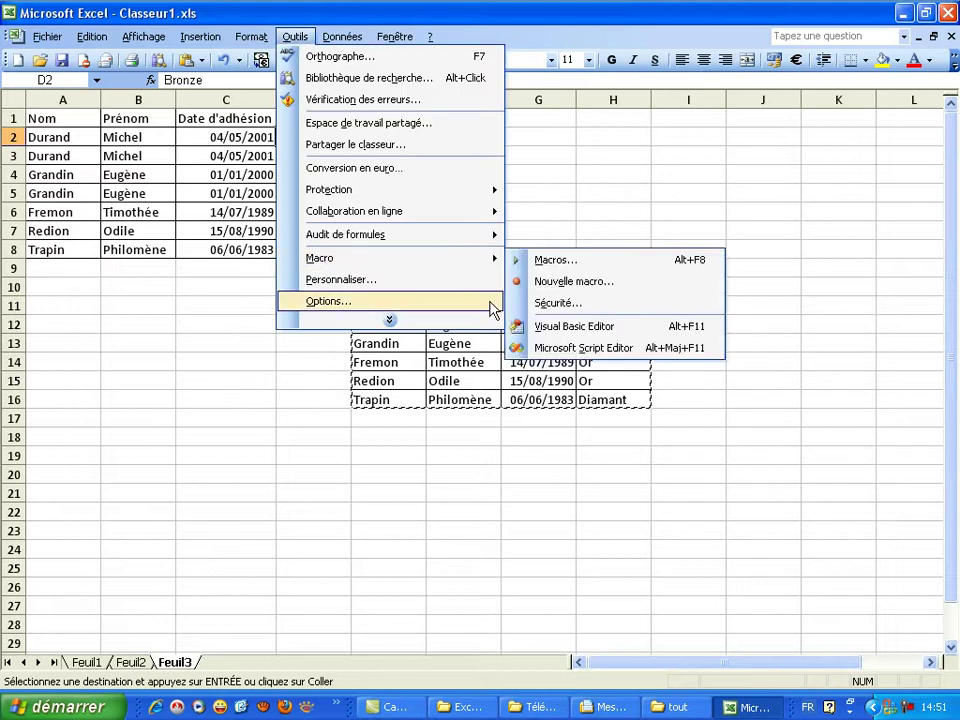
pyautogui.click(552, 260)
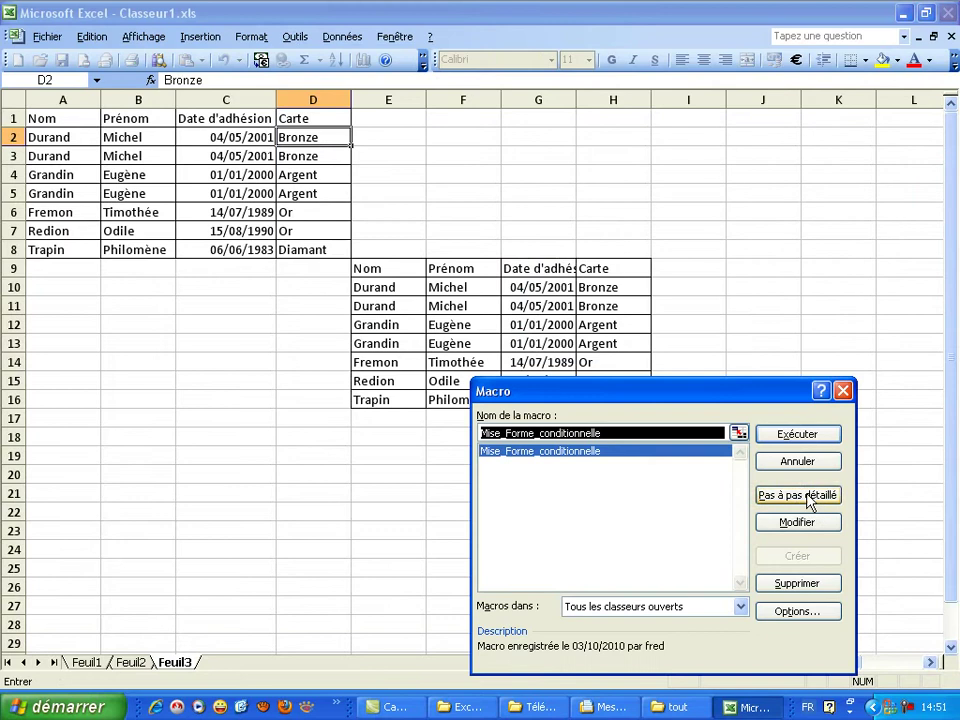
pyautogui.click(799, 434)
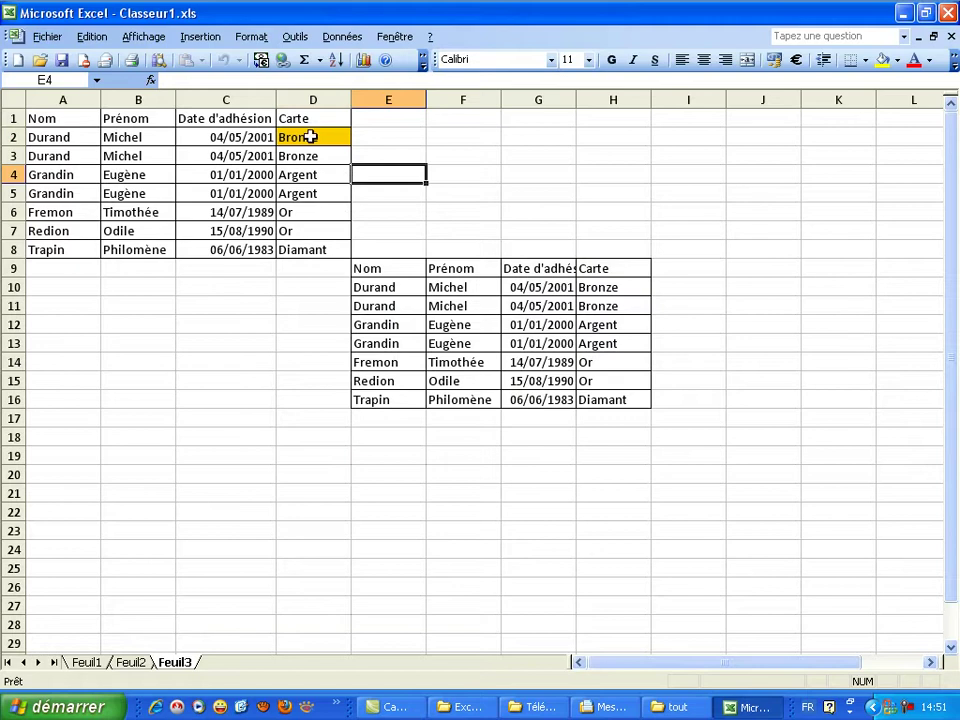
# Step: Run the macro Mise_Forme_conditionnelle on the Carte values in D2:D7
pyautogui.moveTo(311, 137); pyautogui.dragTo(325, 231)
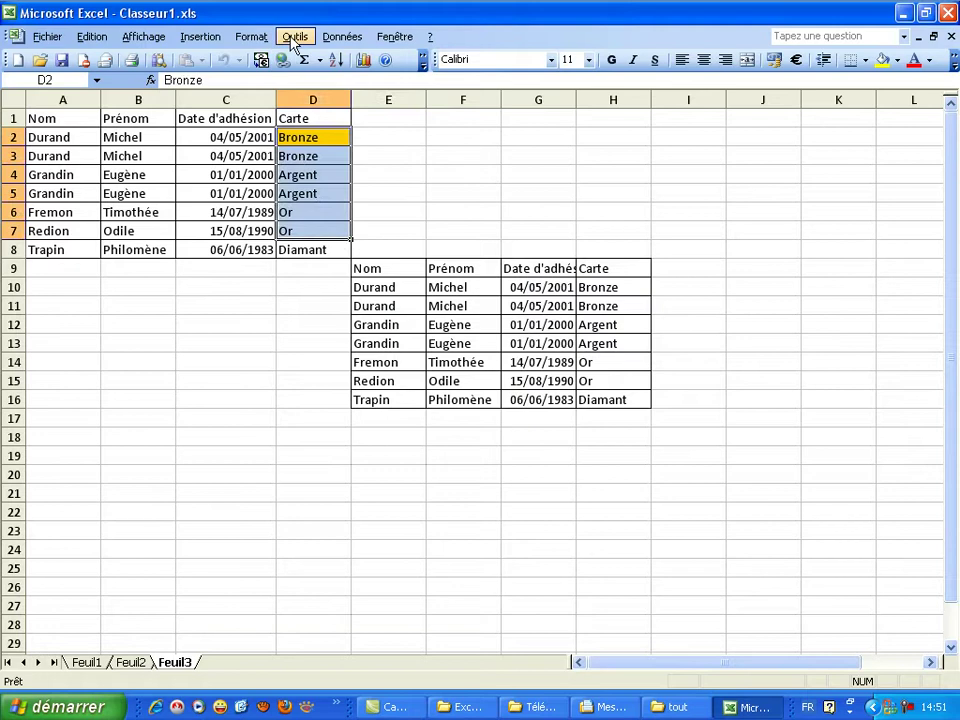
pyautogui.click(294, 40)
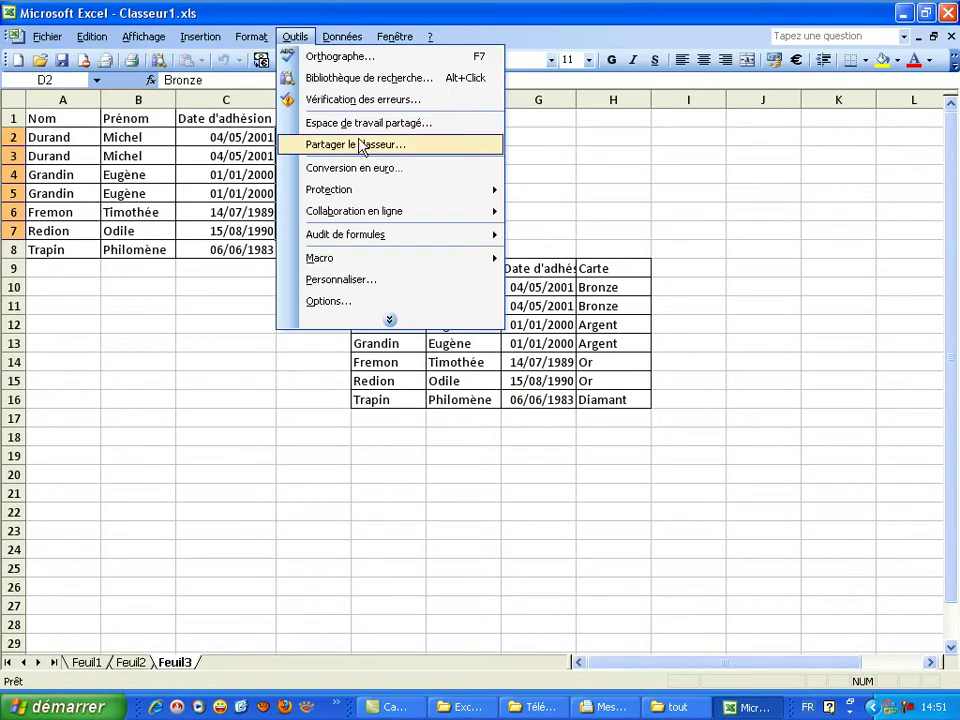
pyautogui.moveTo(381, 263)
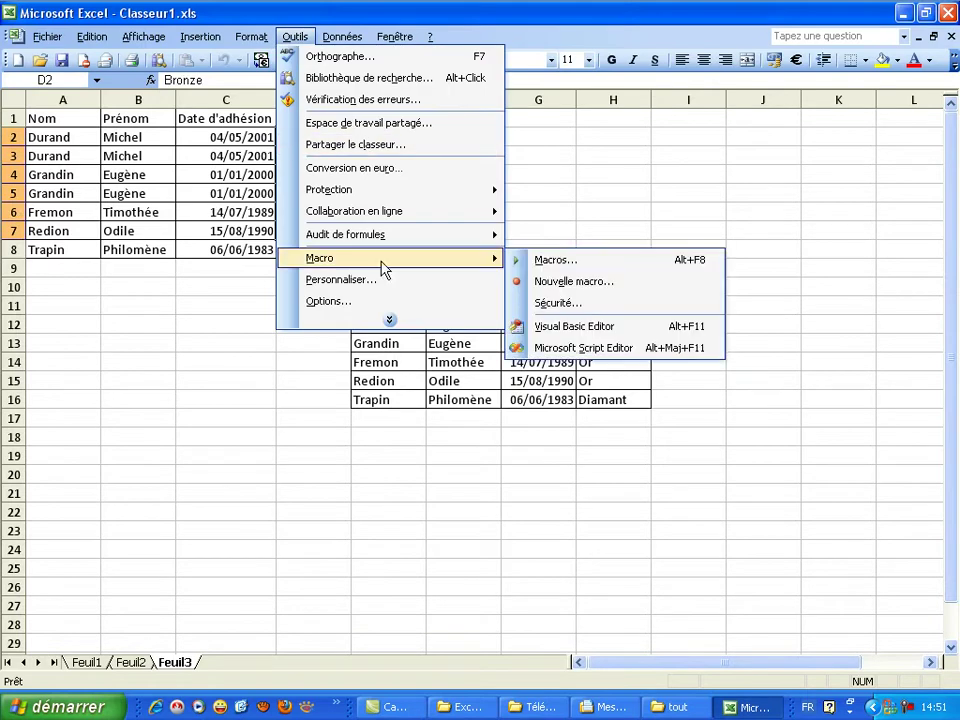
pyautogui.click(556, 261)
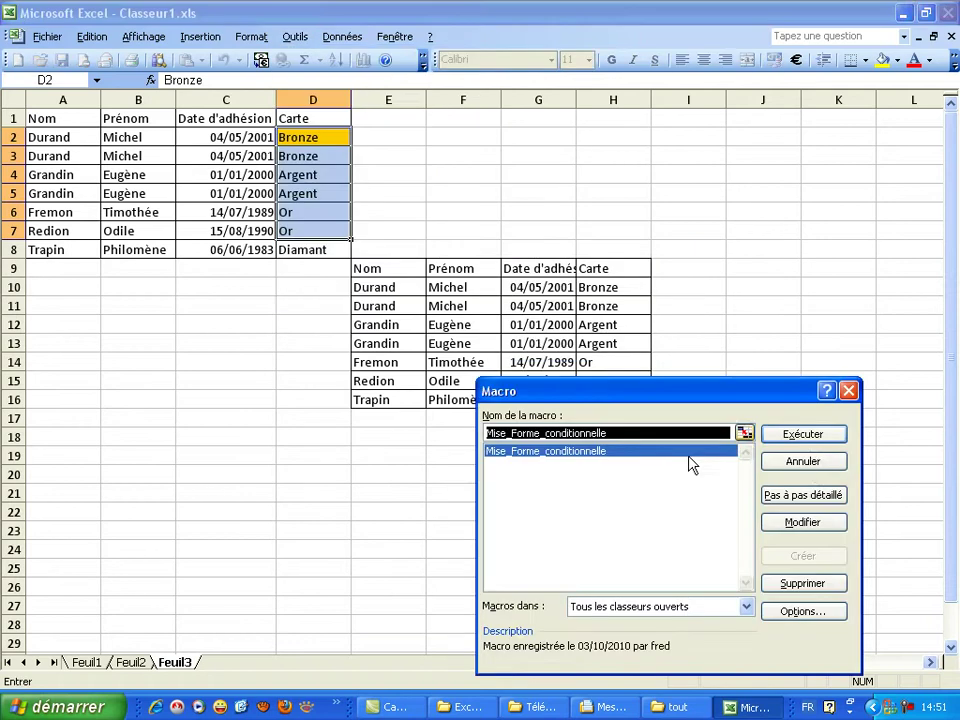
pyautogui.click(803, 434)
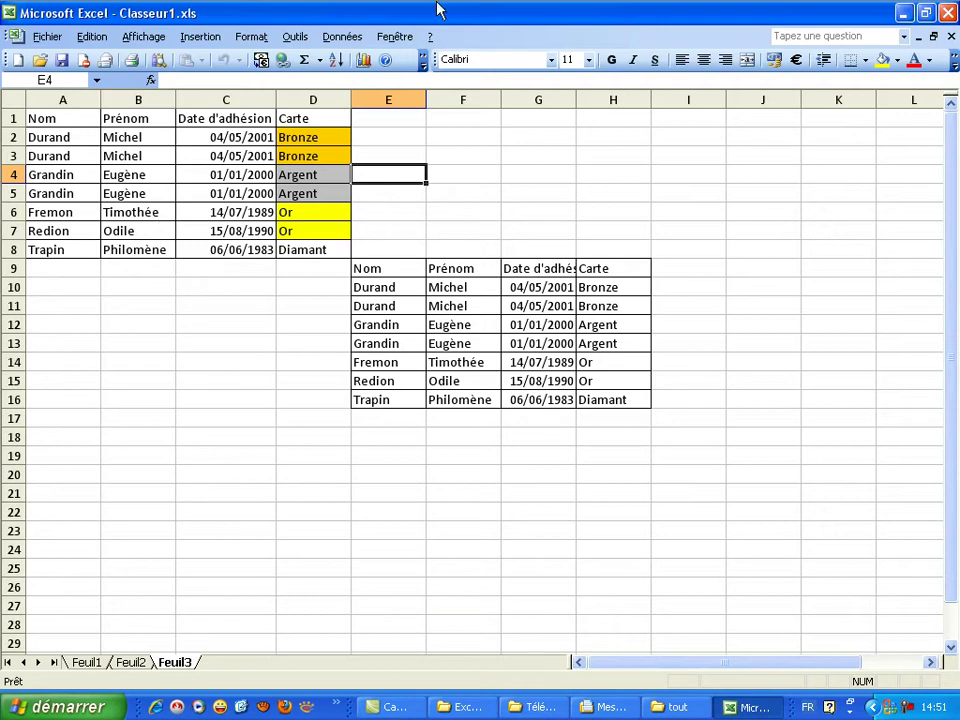
# Step: Review the macro security levels and accept the selected low level (Niveau de sécurité faible)
pyautogui.click(303, 40)
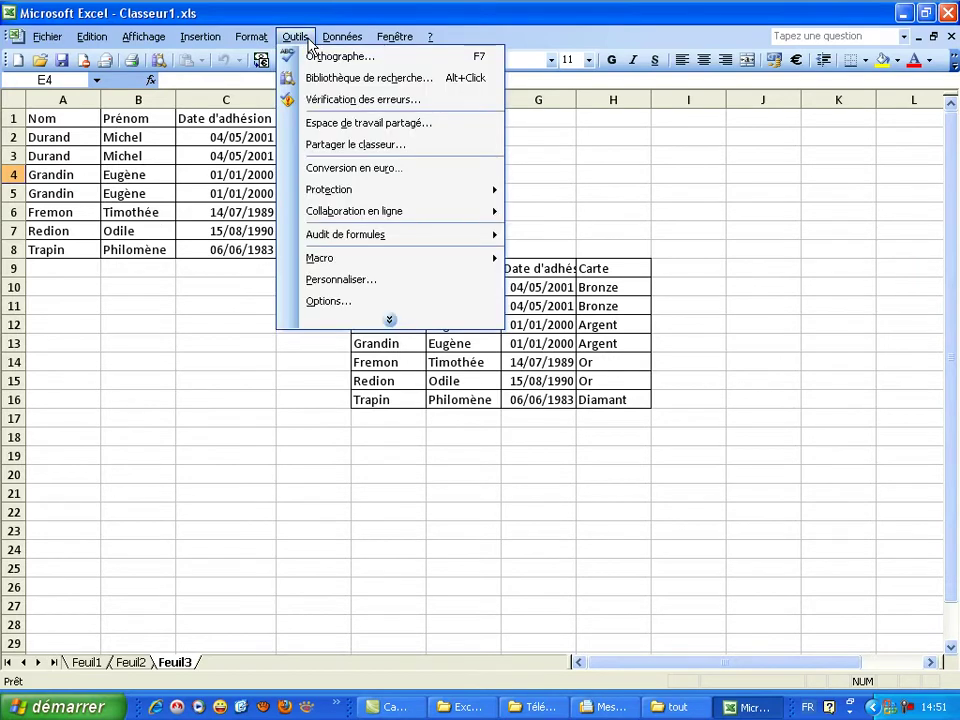
pyautogui.moveTo(399, 265)
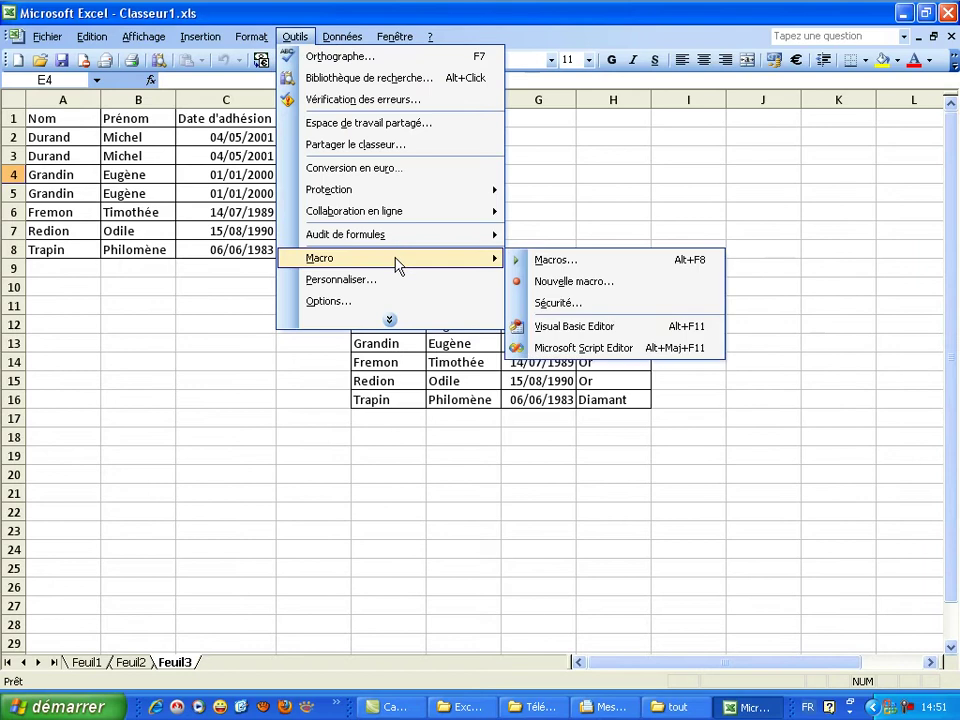
pyautogui.click(576, 304)
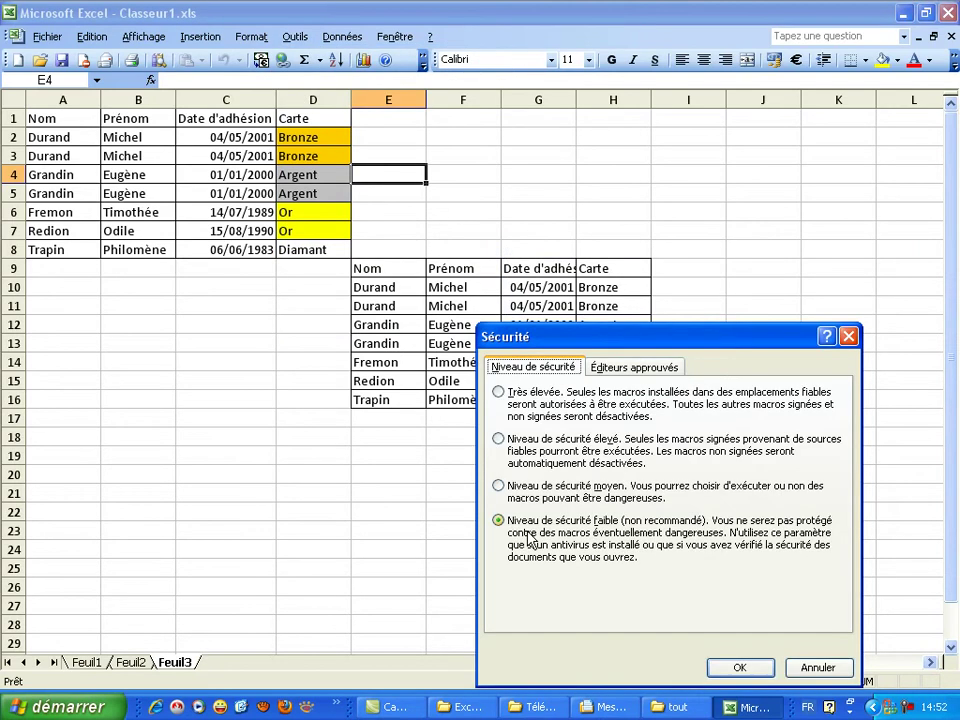
pyautogui.click(739, 668)
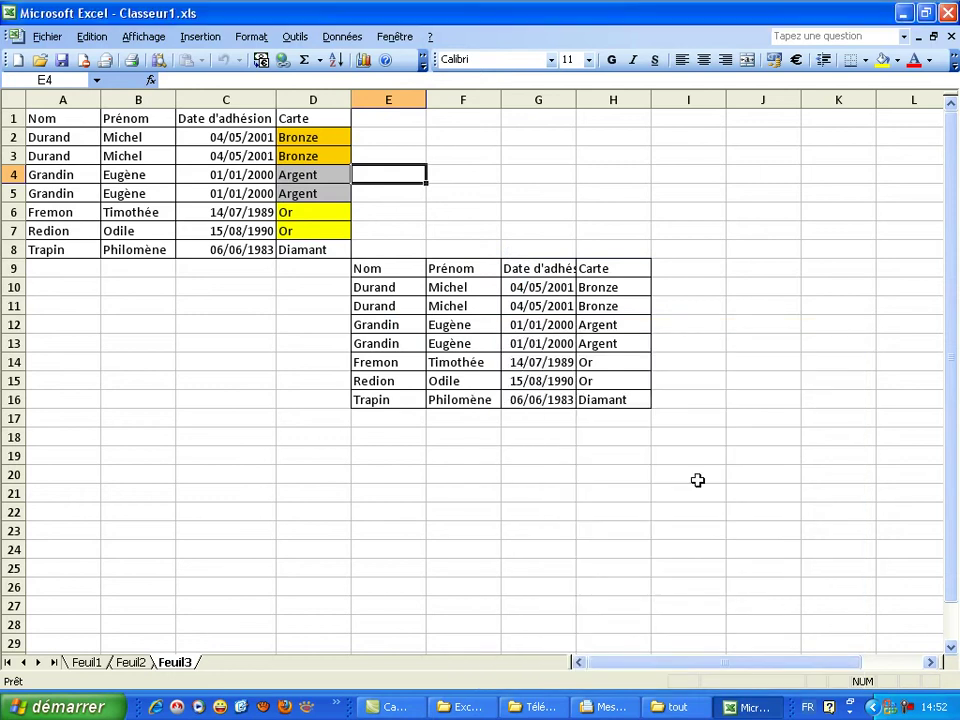
pyautogui.click(48, 38)
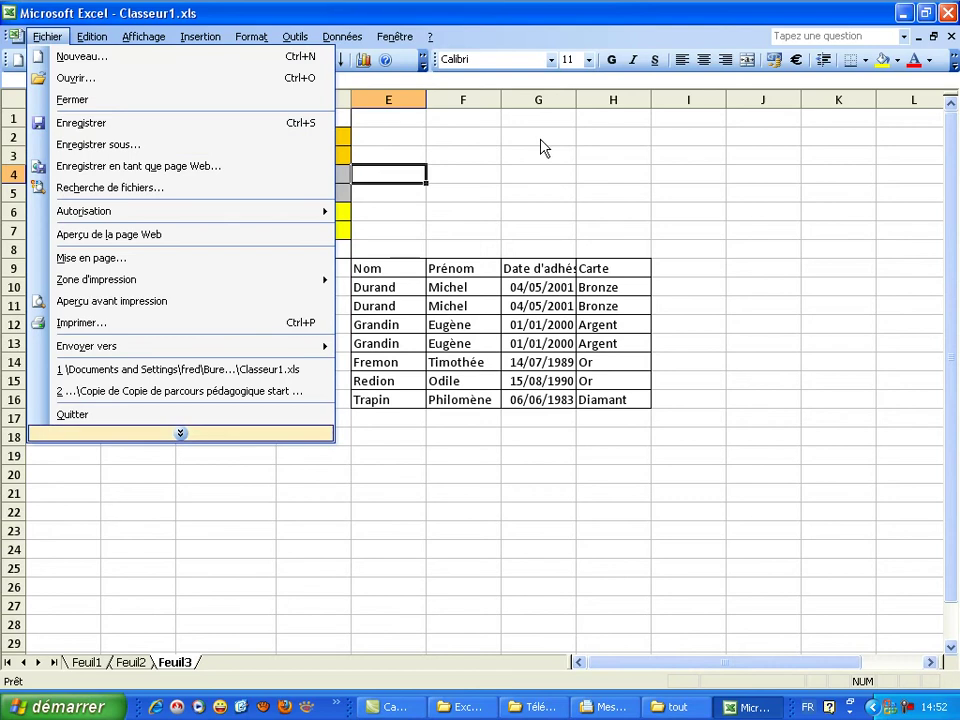
pyautogui.click(661, 152)
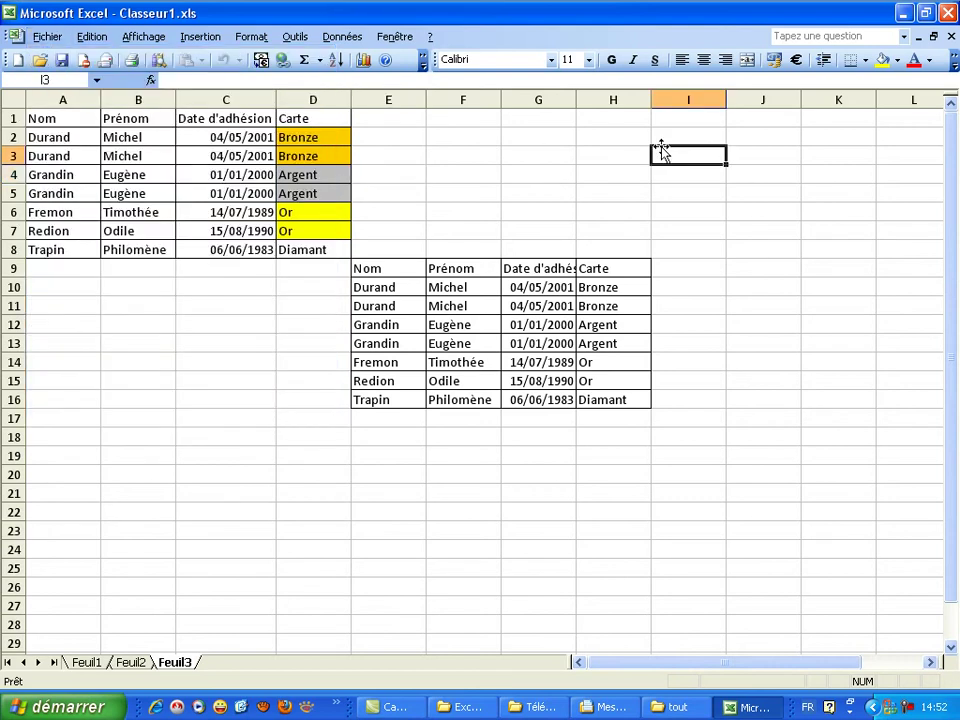